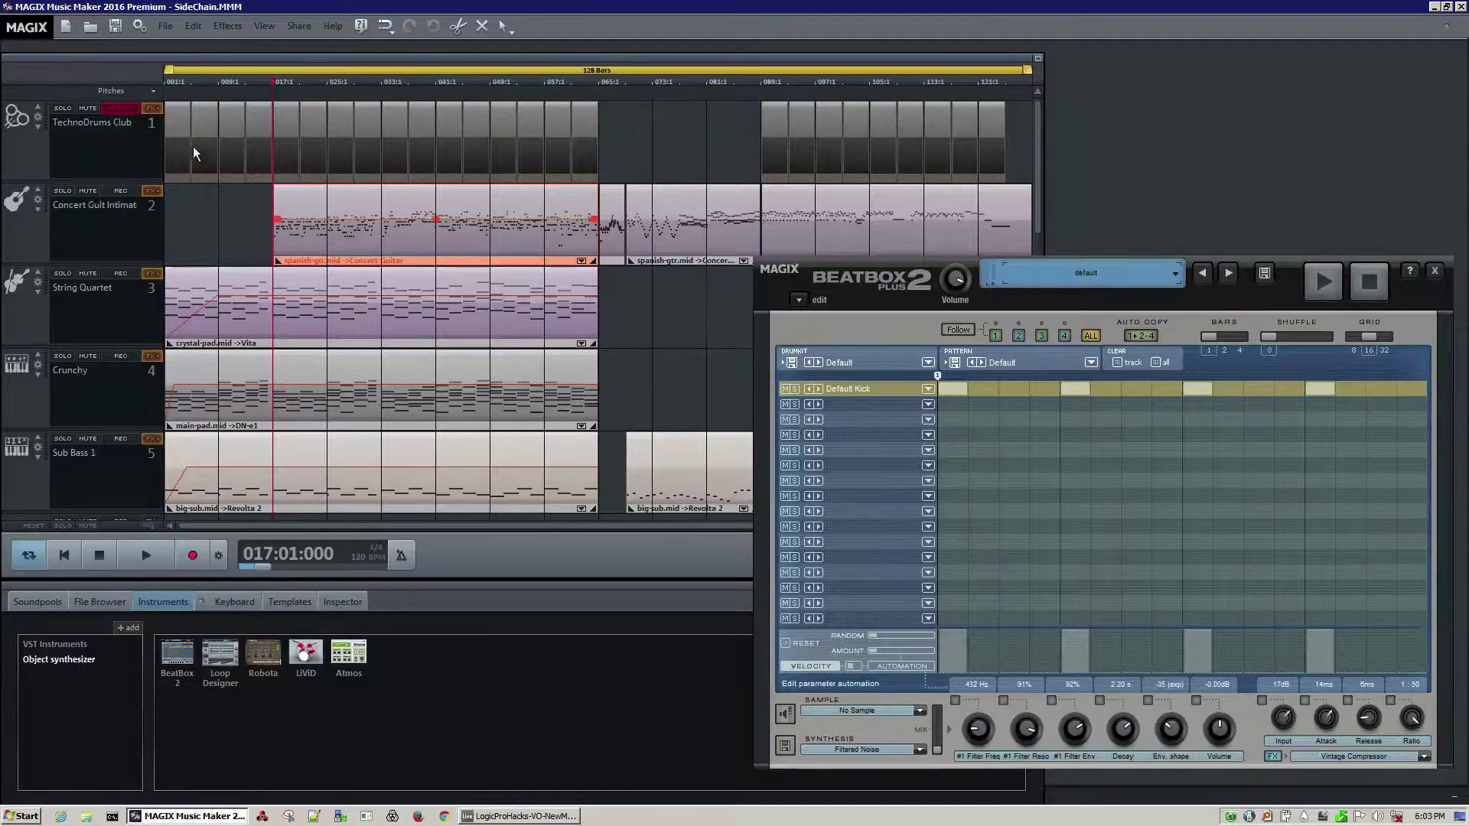
Solo the TechnoDrums Club track and play its kick pattern from the start of the song with BeatBox 2 in view
{"action": "left_click", "coordinate": [176, 135]}
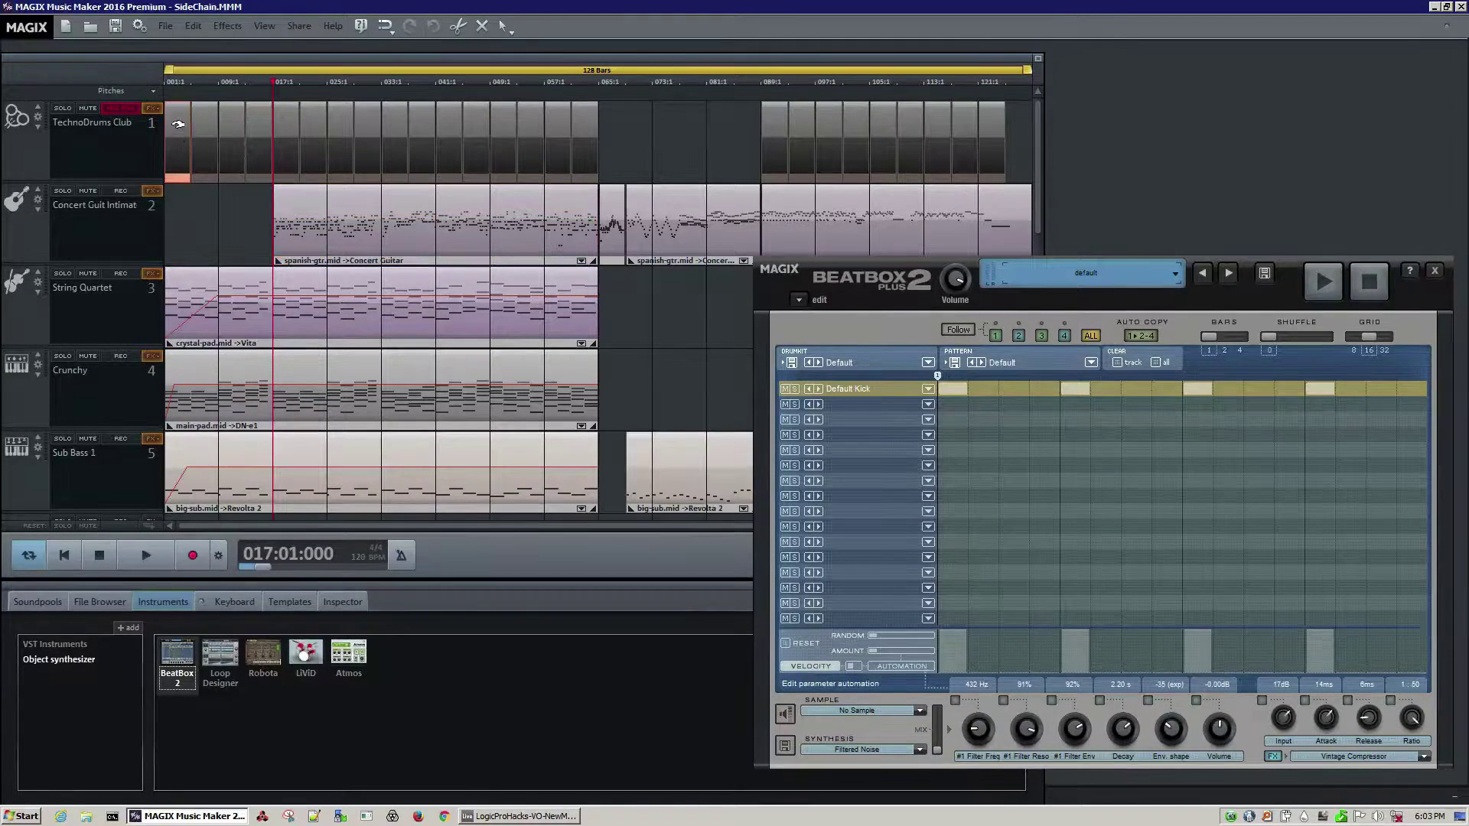
{"action": "left_click_drag", "start_coordinate": [789, 268], "coordinate": [482, 188]}
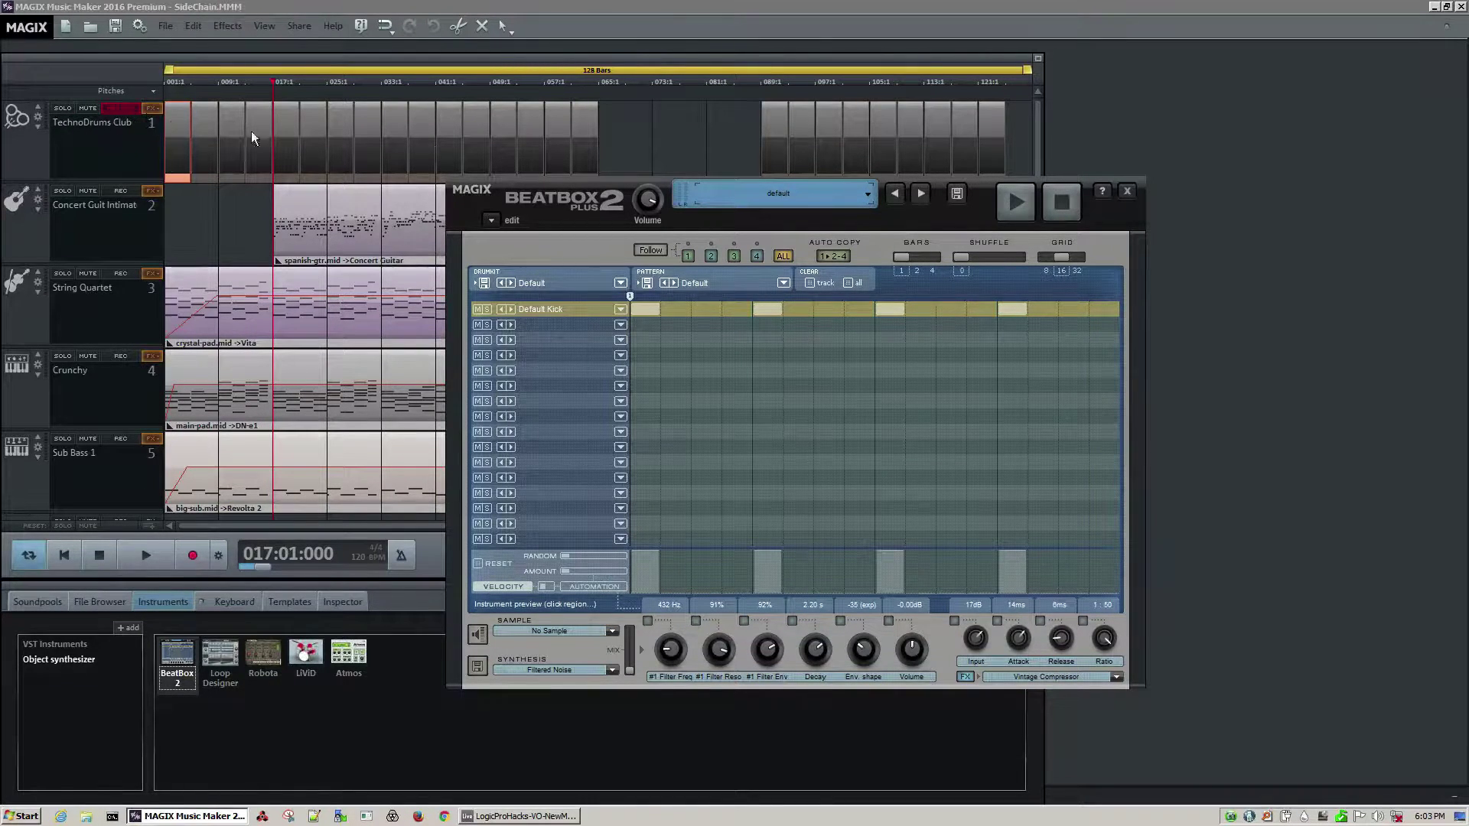
{"action": "left_click_drag", "start_coordinate": [494, 180], "coordinate": [695, 226]}
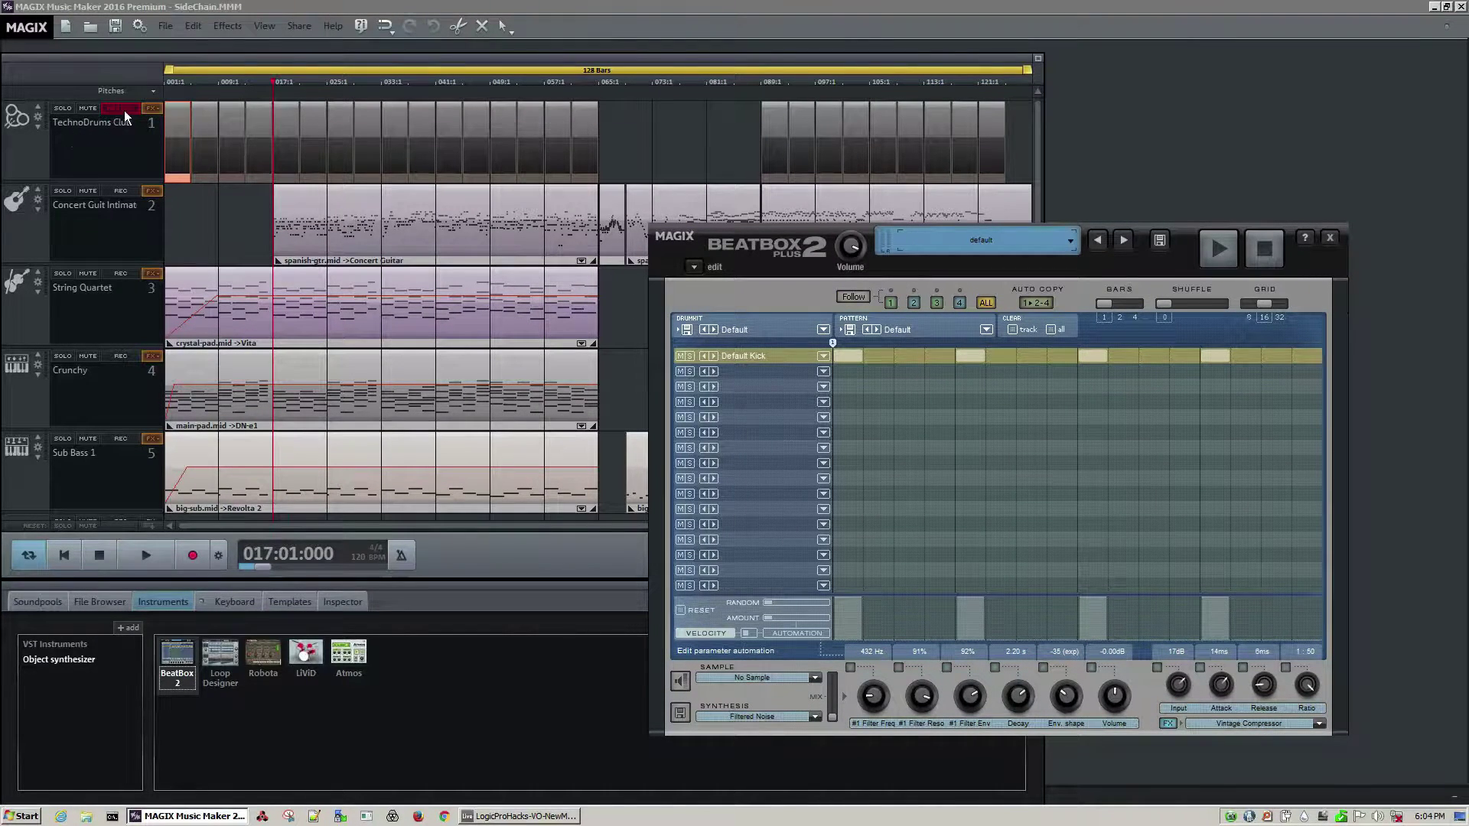
{"action": "left_click", "coordinate": [63, 108]}
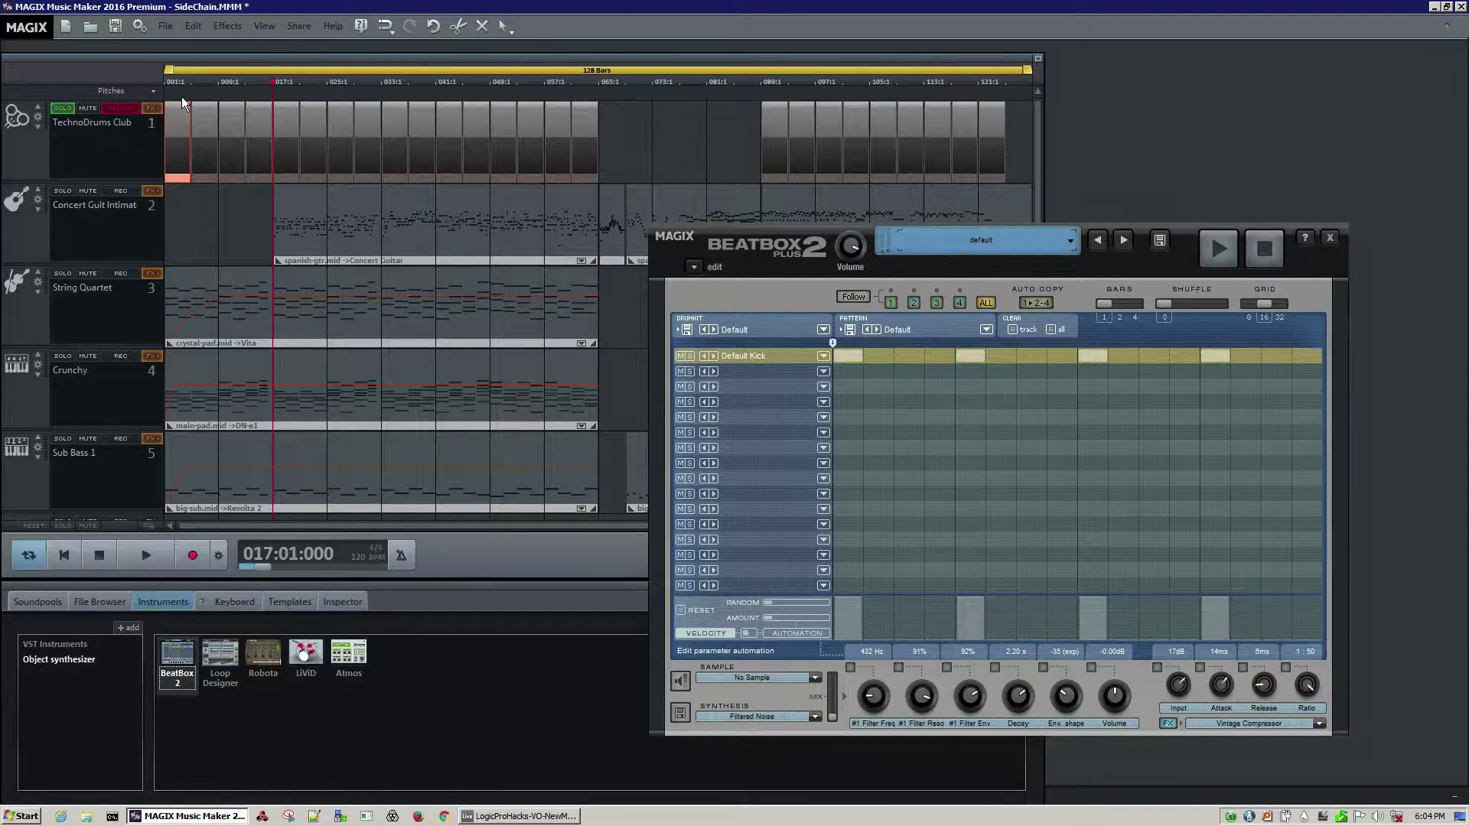
{"action": "key", "text": "Home"}
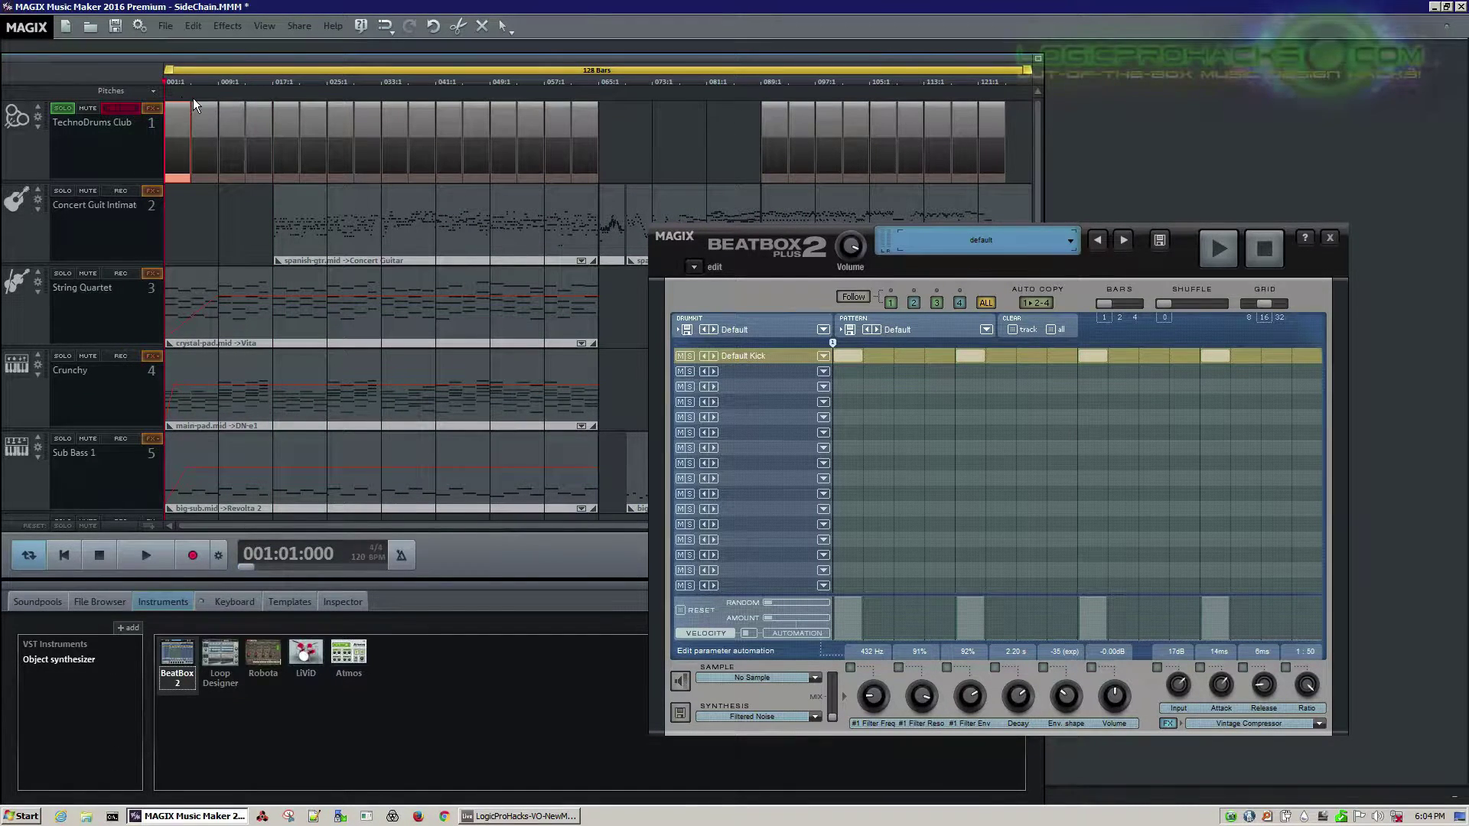
{"action": "key", "text": "space"}
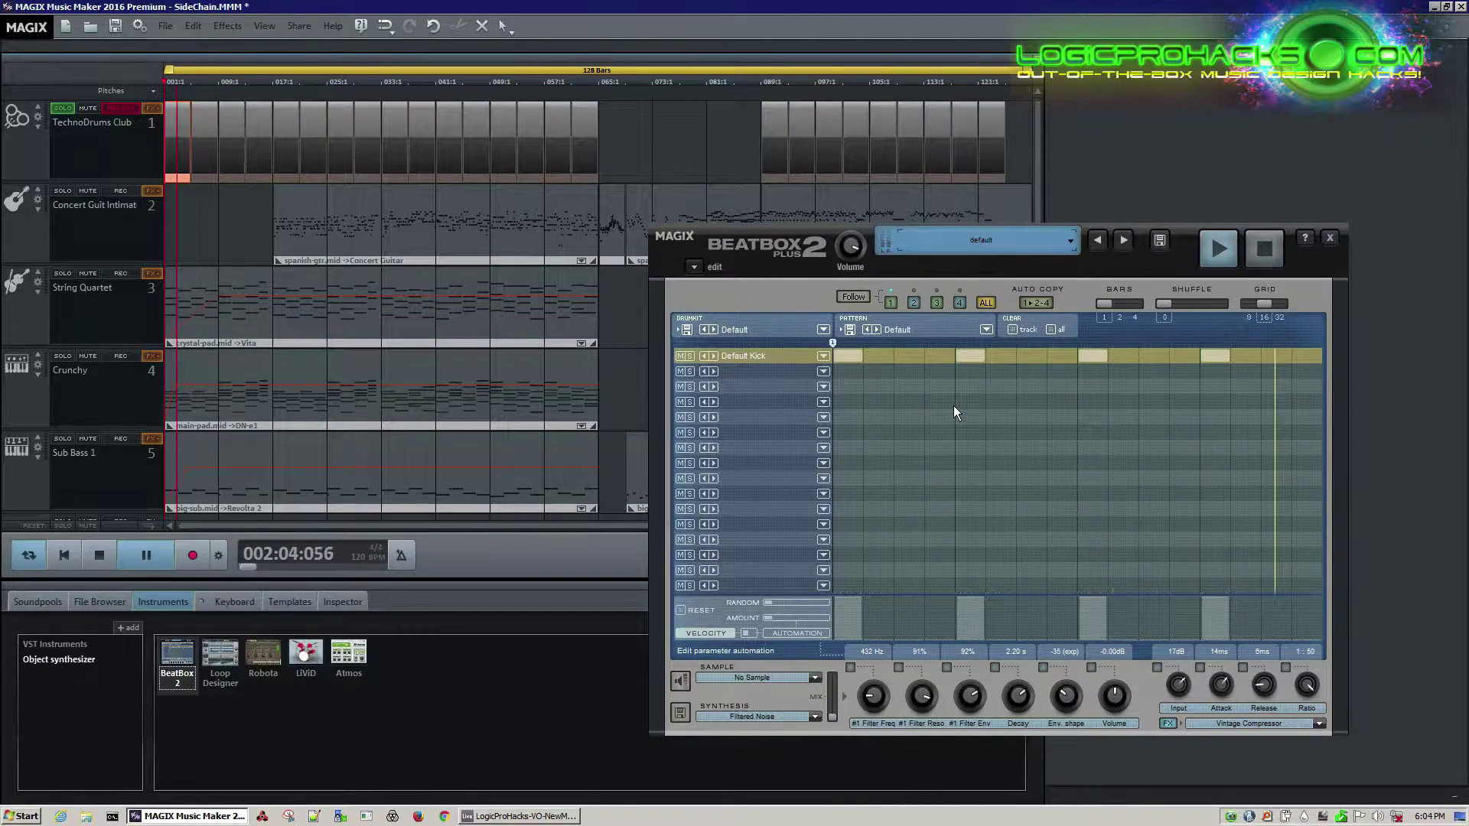
{"action": "key", "text": "space"}
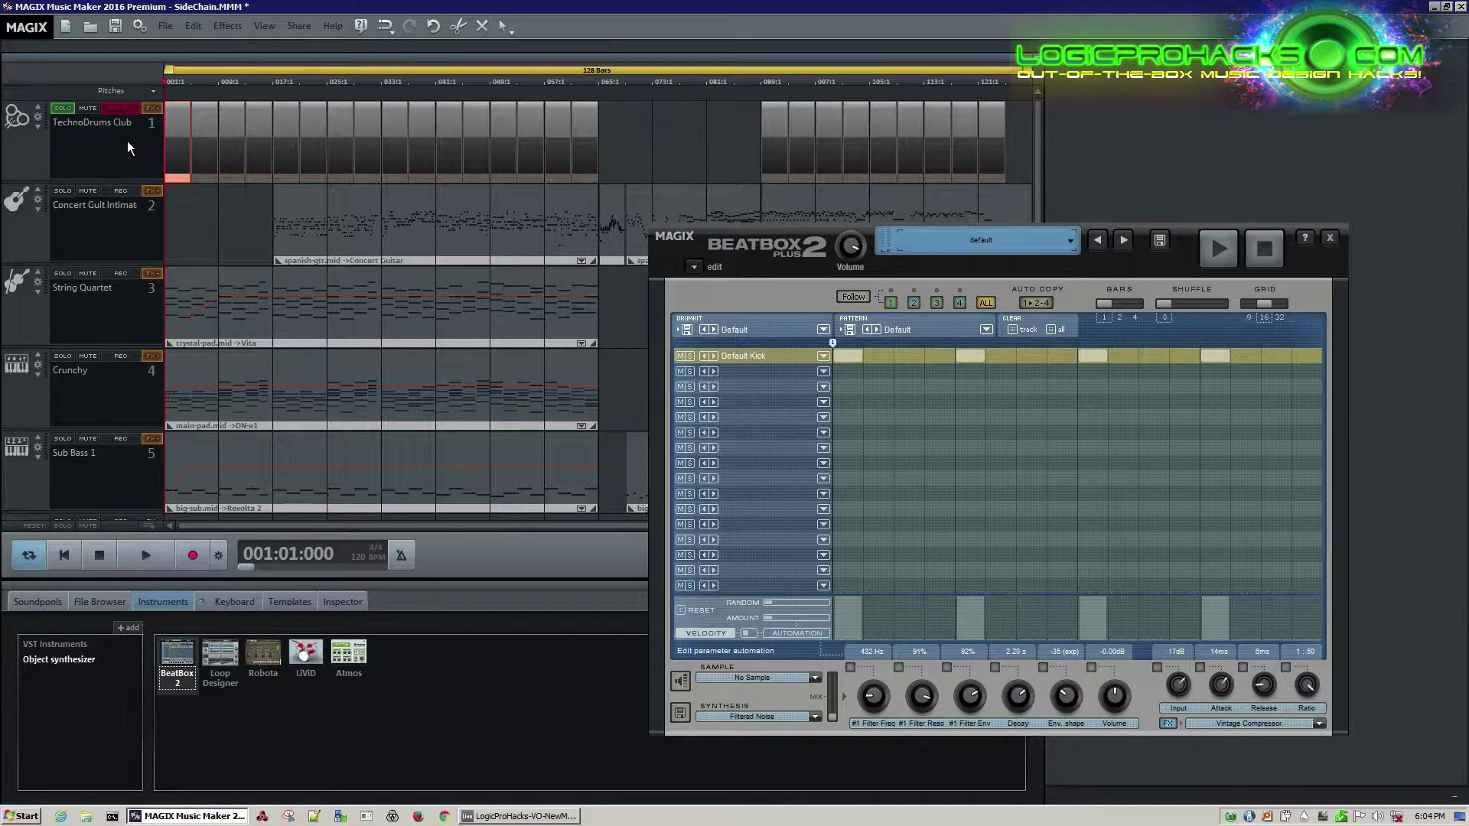
Open the audio effects rack of the TechnoDrums Club track and bring up its SideKickv3 plug-in
{"action": "right_click", "coordinate": [154, 112]}
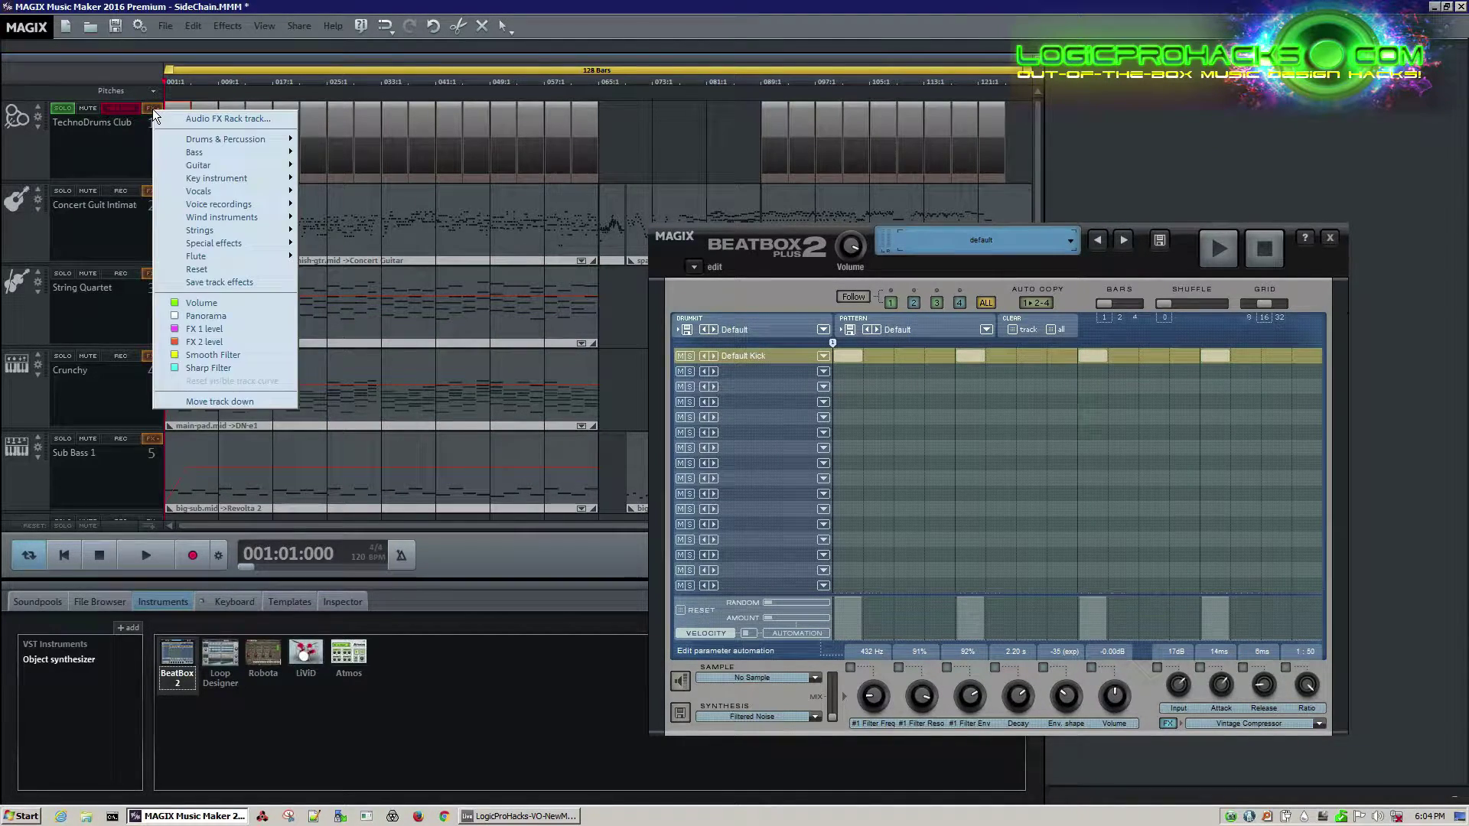
{"action": "left_click", "coordinate": [198, 119]}
{"action": "left_click_drag", "start_coordinate": [444, 47], "coordinate": [498, 189]}
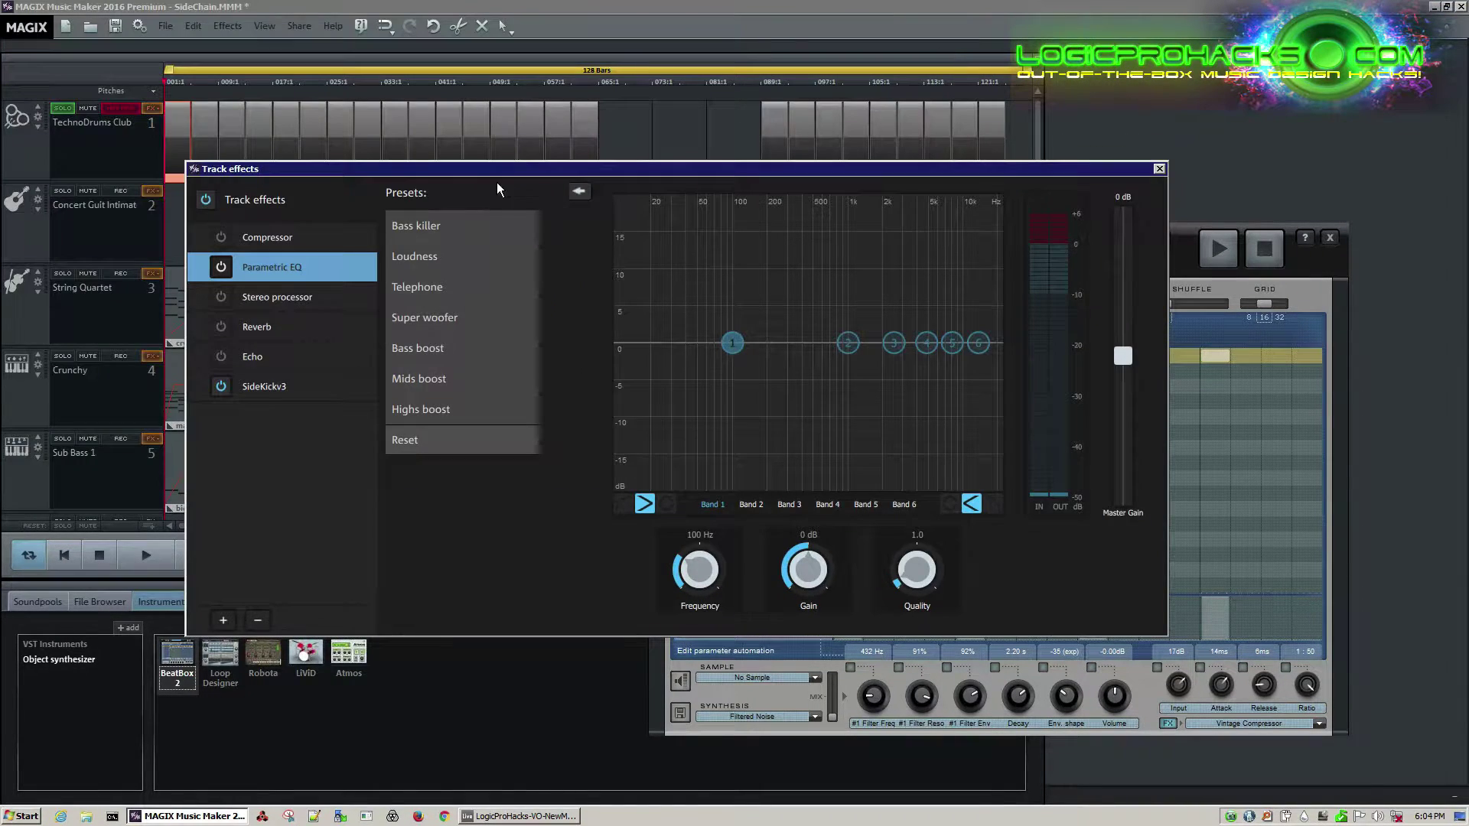
{"action": "left_click", "coordinate": [272, 387]}
{"action": "left_click_drag", "start_coordinate": [493, 158], "coordinate": [589, 293]}
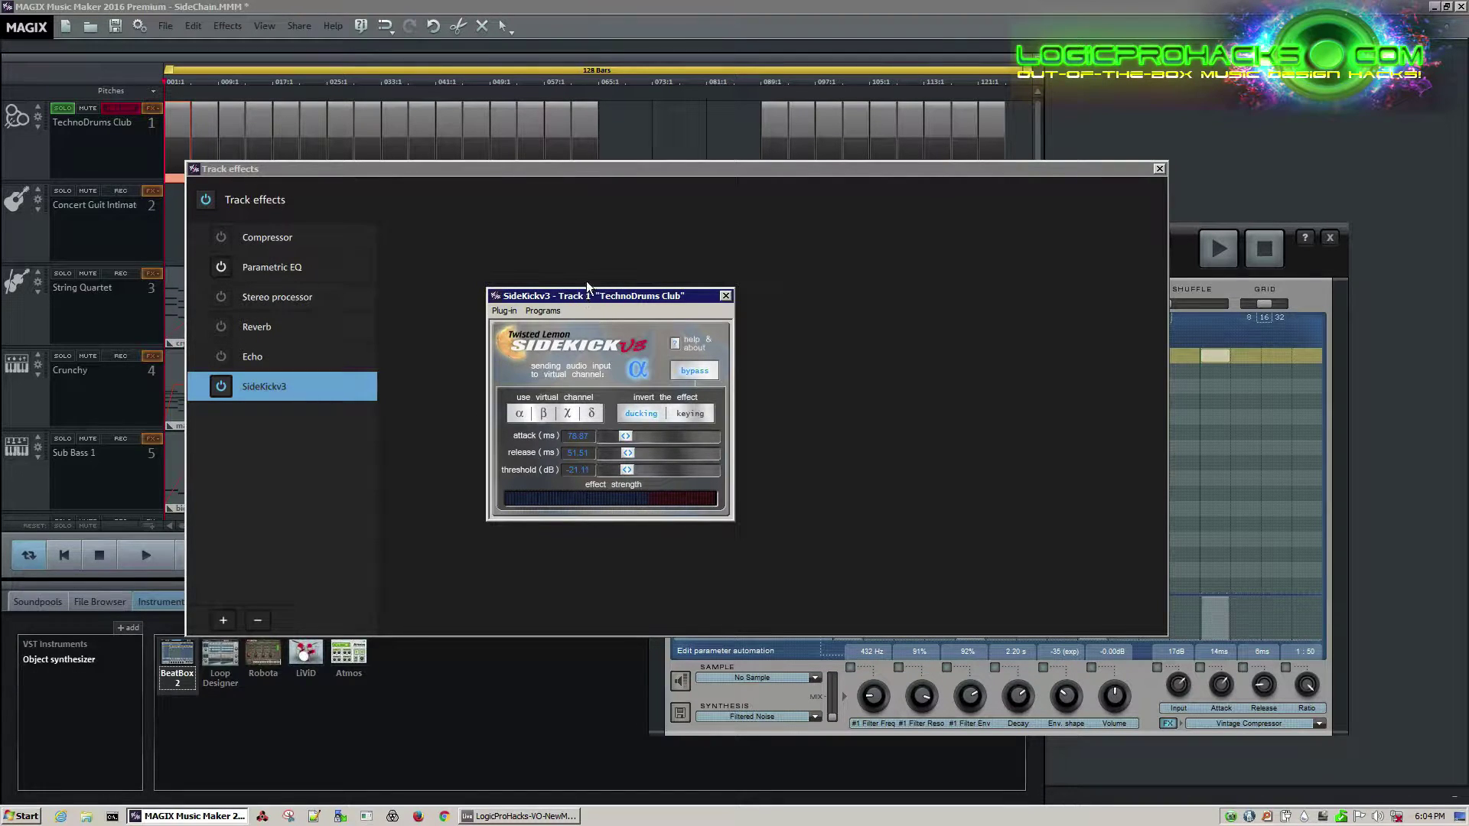
{"action": "left_click_drag", "start_coordinate": [585, 294], "coordinate": [576, 279]}
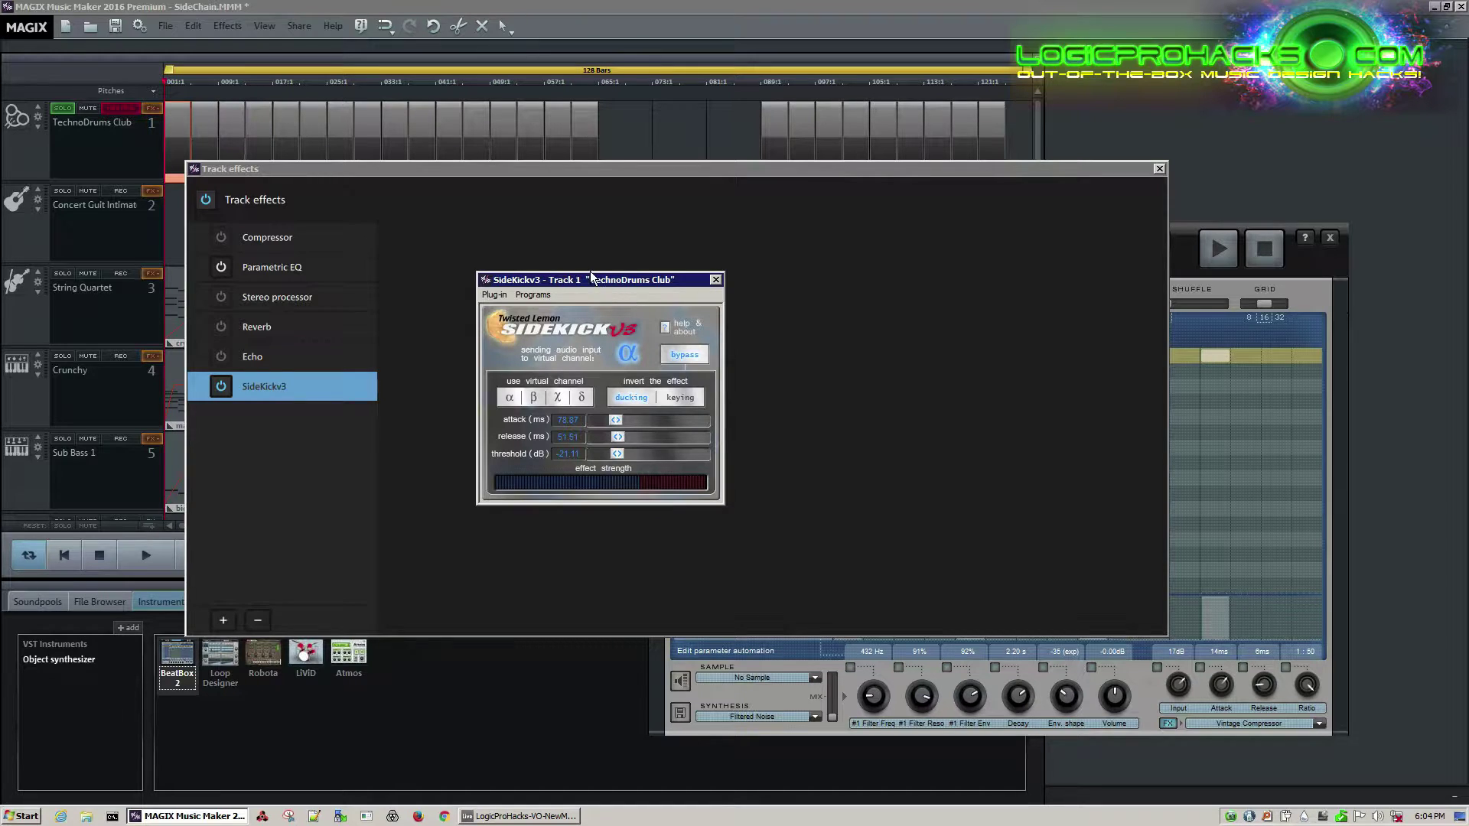
{"action": "left_click_drag", "start_coordinate": [592, 275], "coordinate": [600, 289]}
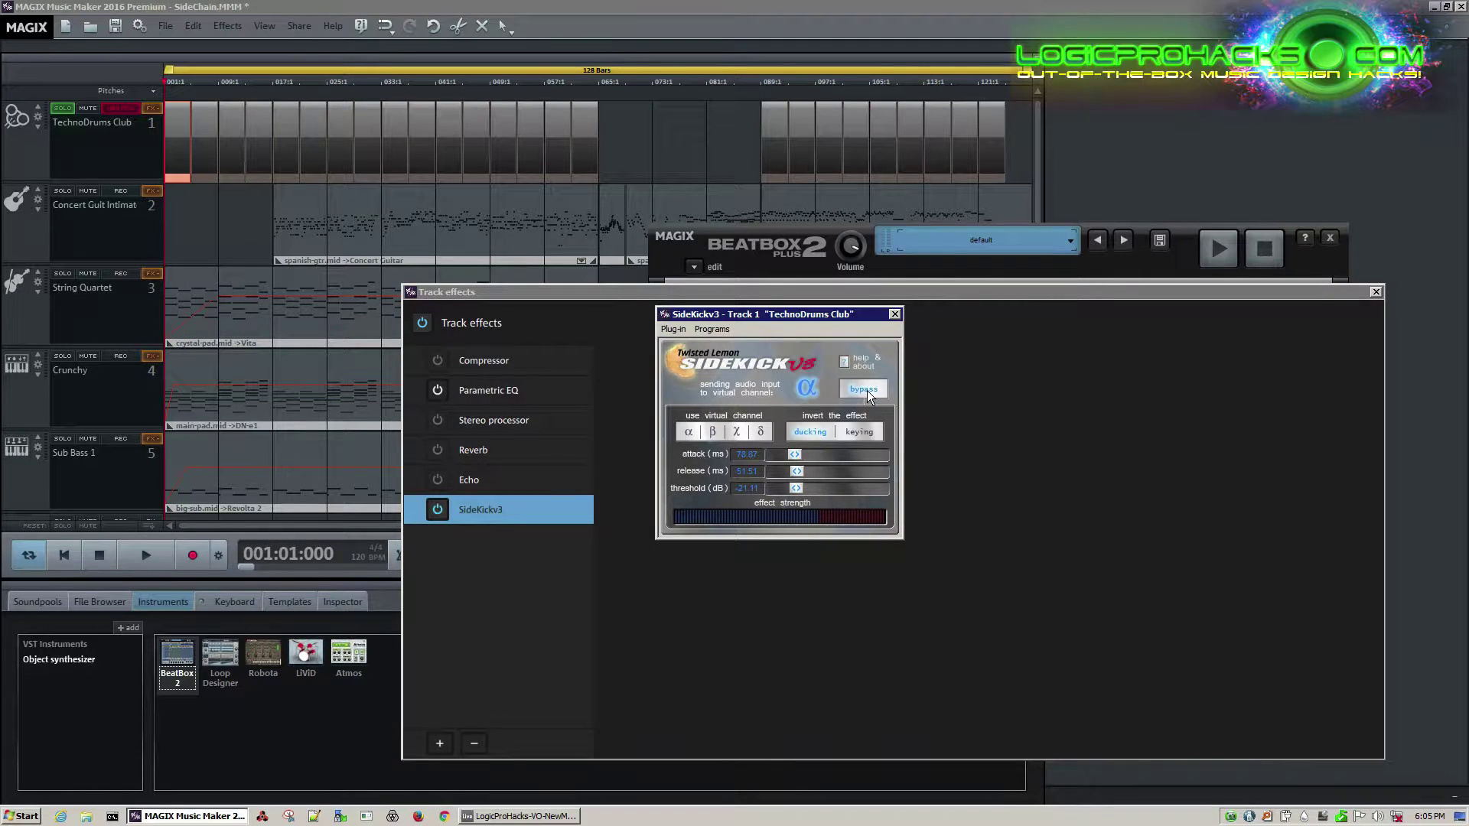
Preview the BeatBox kick pattern, then reopen the SideKickv3 settings of the TechnoDrums Club track
{"action": "left_click", "coordinate": [1216, 249]}
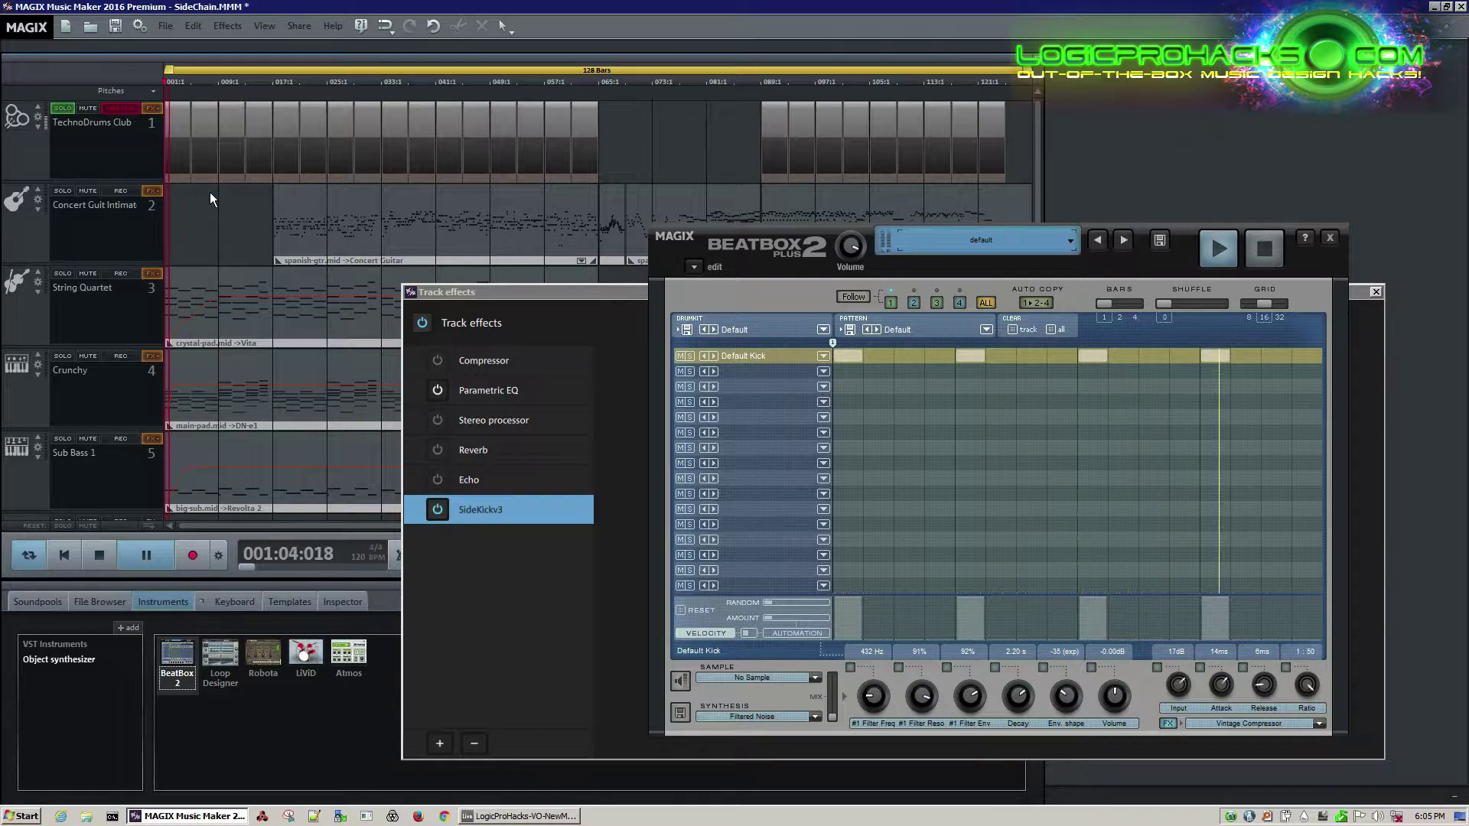
{"action": "key", "text": "space"}
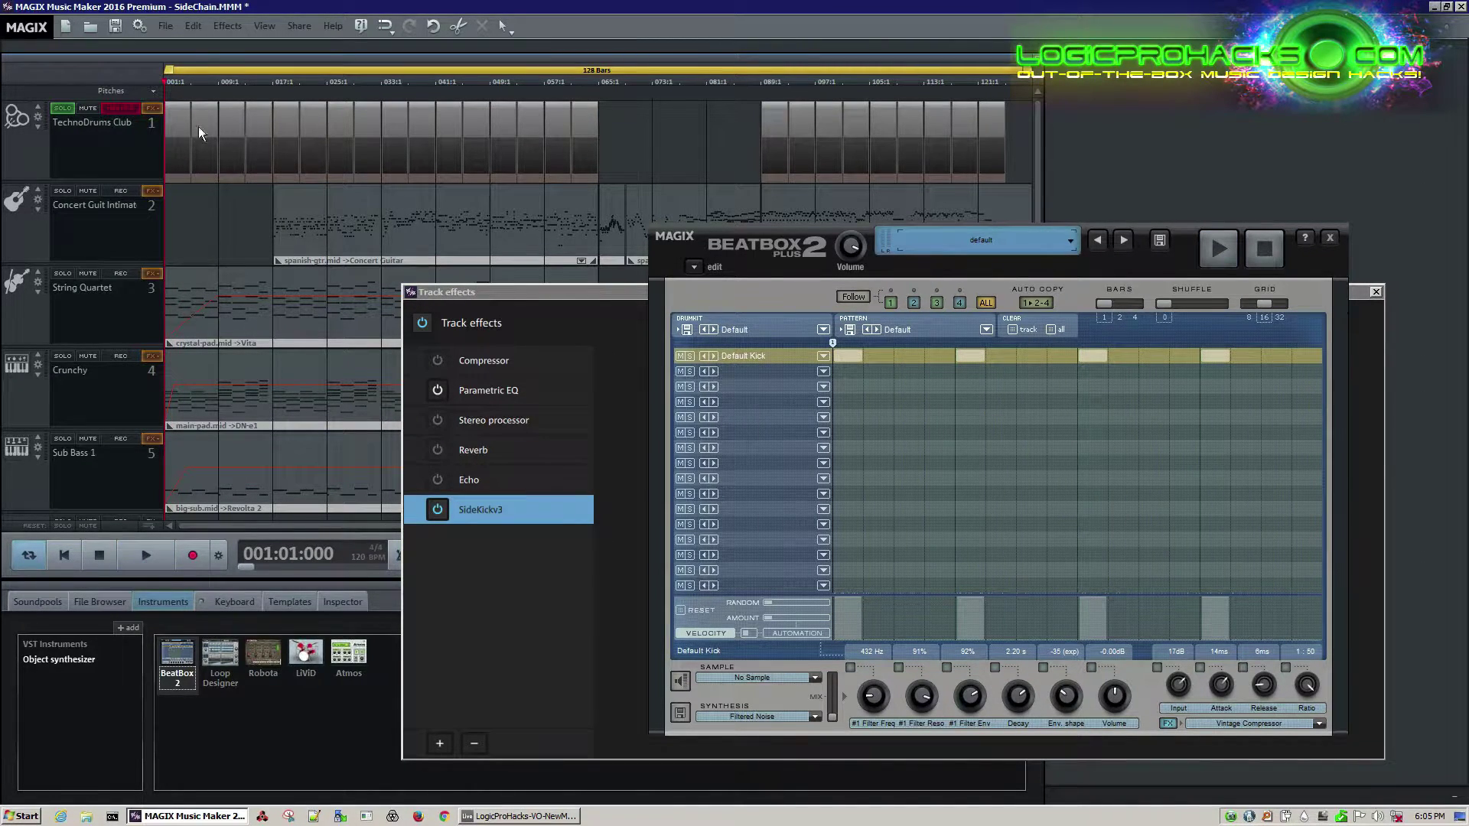
{"action": "left_click", "coordinate": [543, 559]}
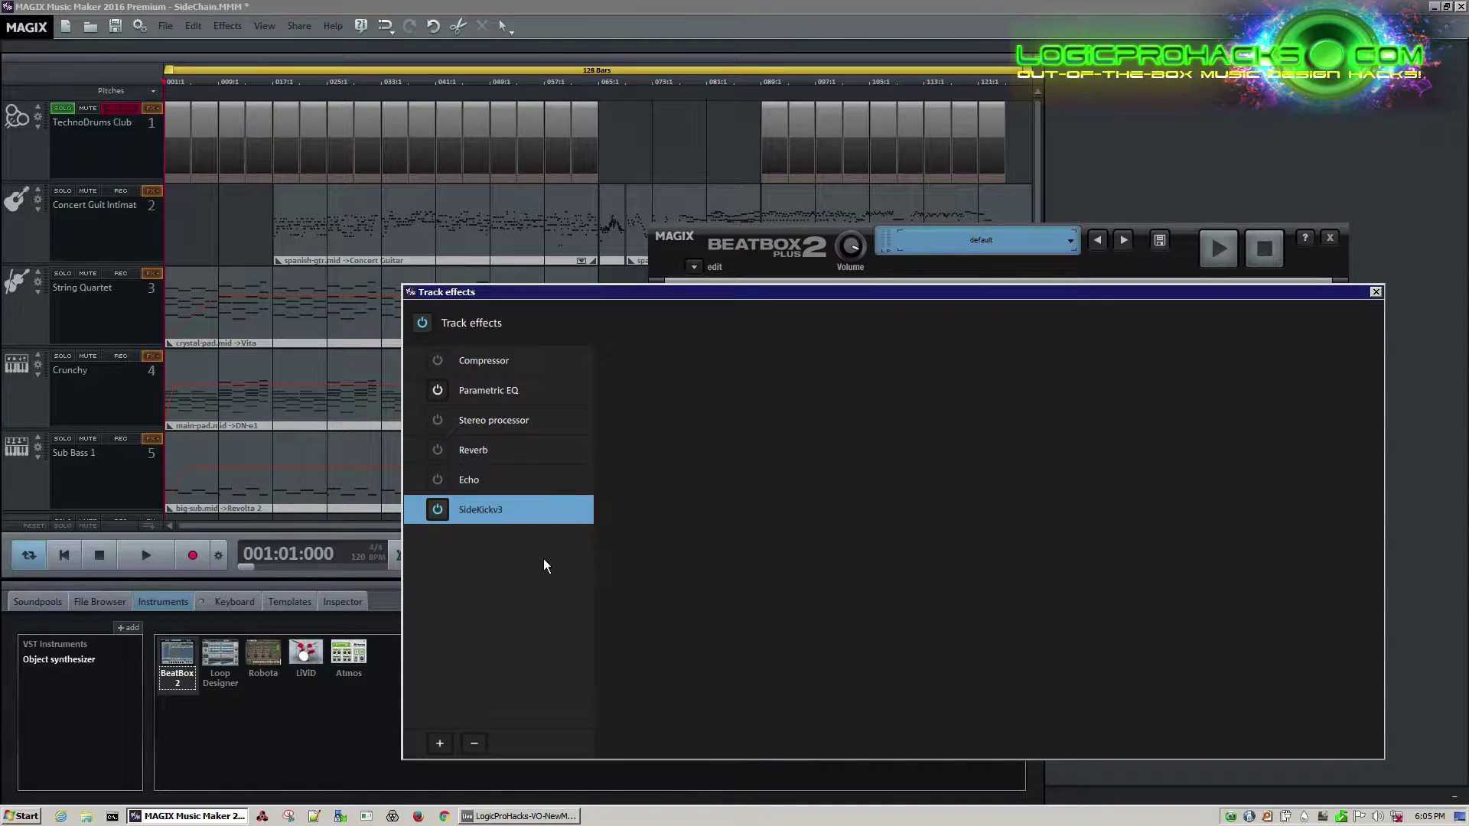
{"action": "double_click", "coordinate": [511, 510]}
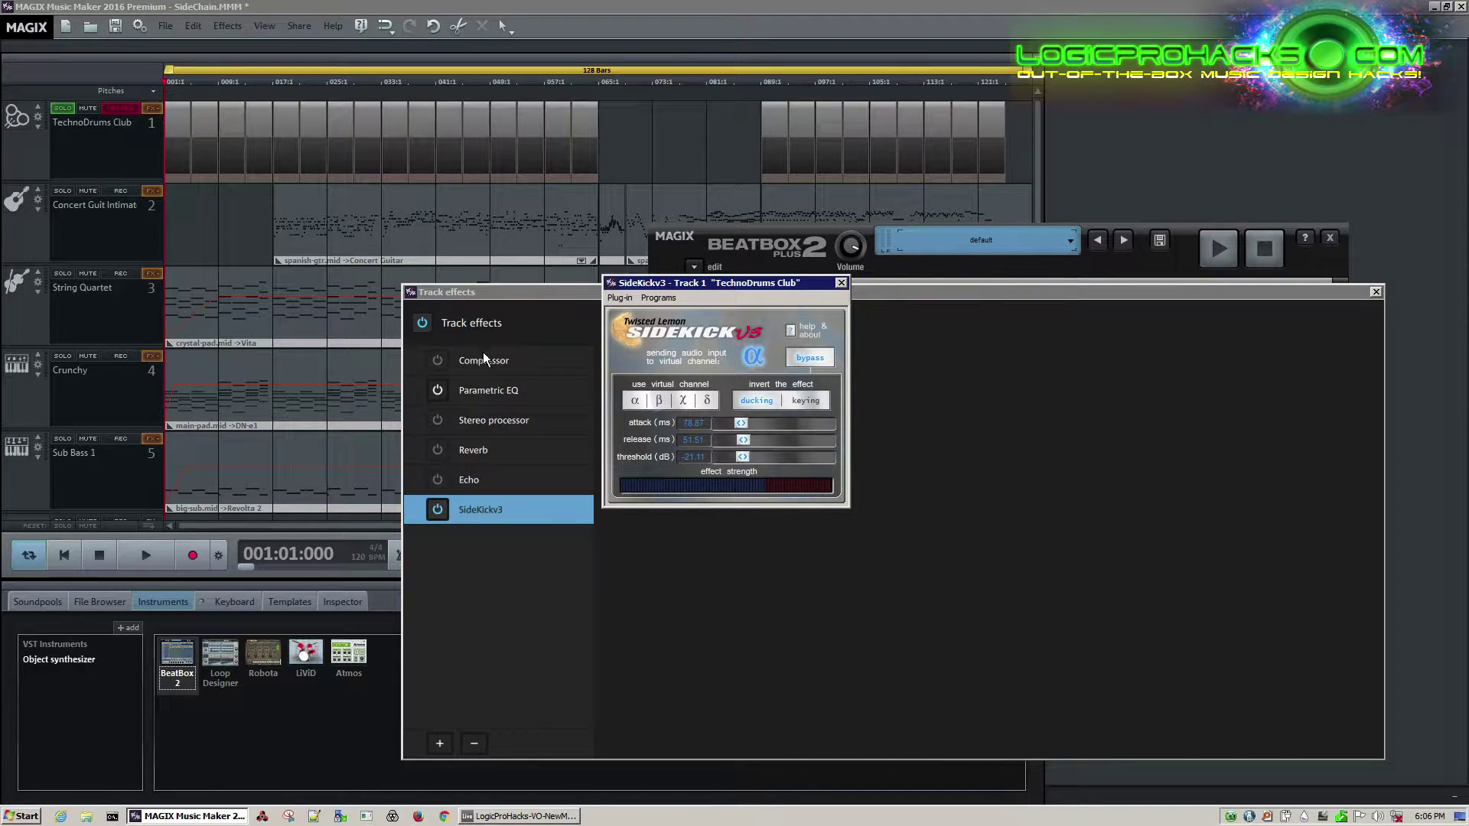
Review the drum track's SideKickv3 channel and ducking settings, then close the plug-in and the track effects
{"action": "left_click_drag", "start_coordinate": [674, 282], "coordinate": [1132, 105]}
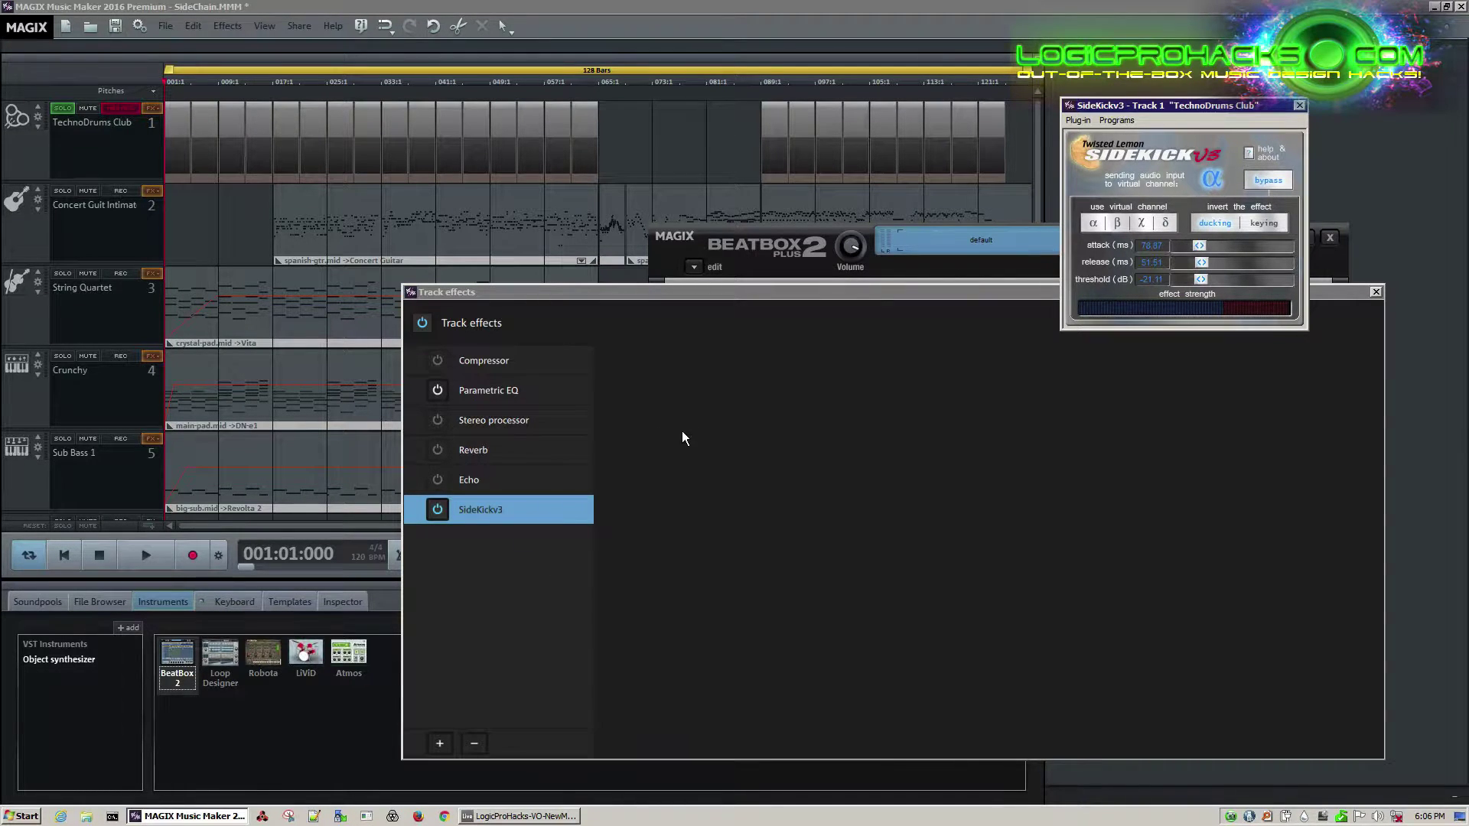
{"action": "left_click_drag", "start_coordinate": [534, 631], "coordinate": [540, 635]}
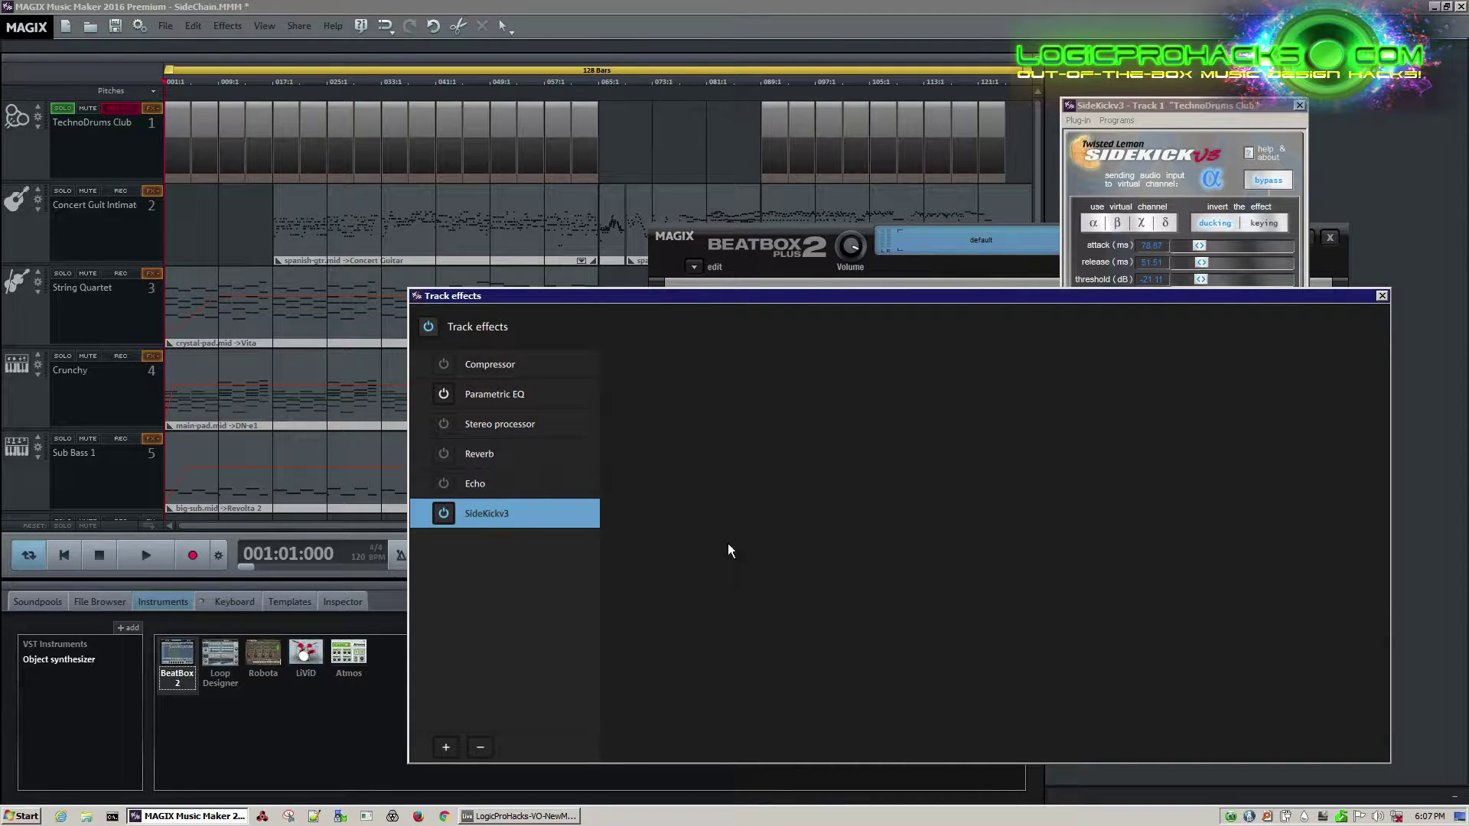
{"action": "left_click_drag", "start_coordinate": [1205, 102], "coordinate": [937, 393]}
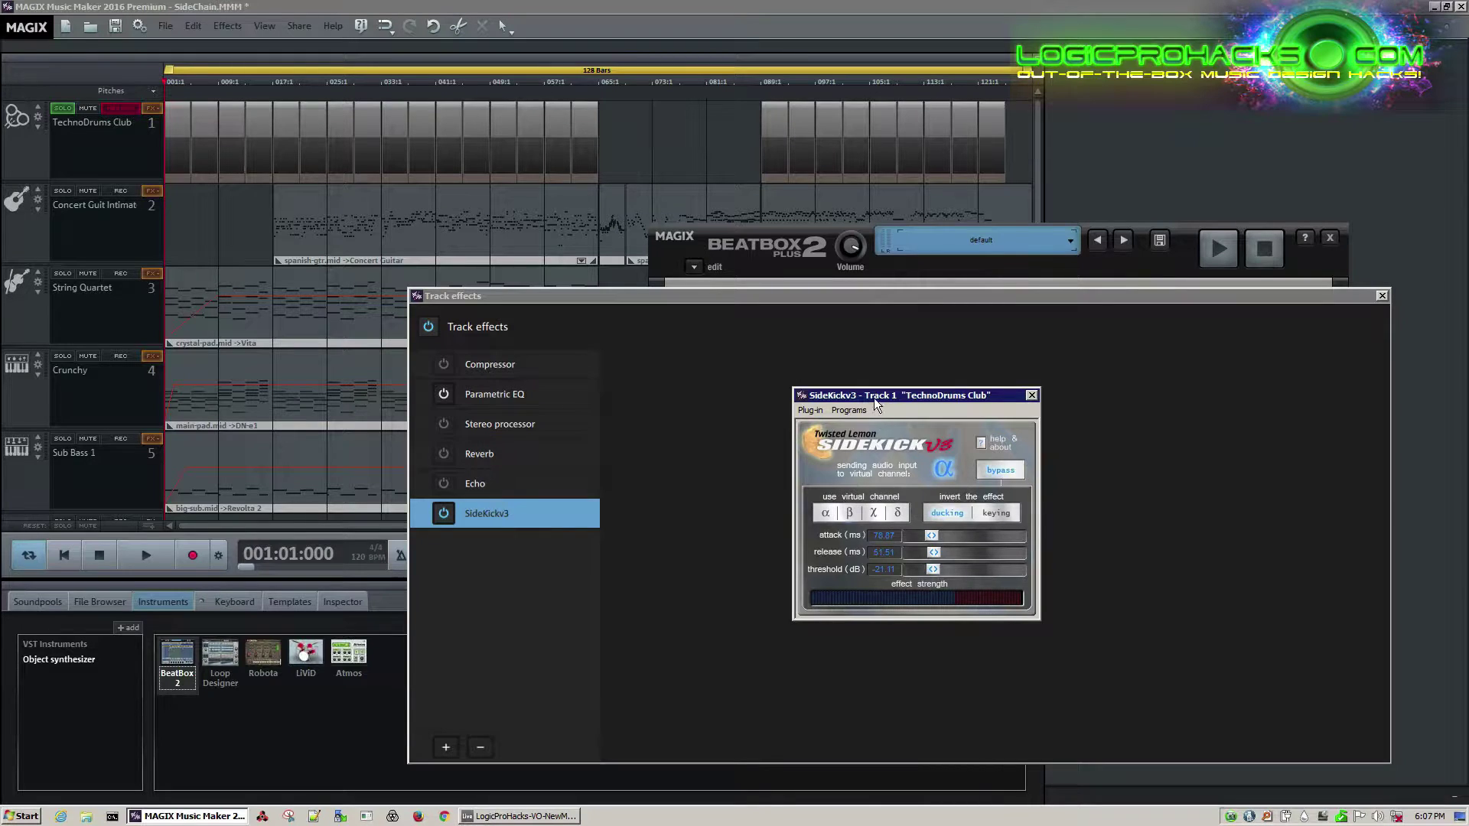
{"action": "left_click_drag", "start_coordinate": [871, 398], "coordinate": [831, 383]}
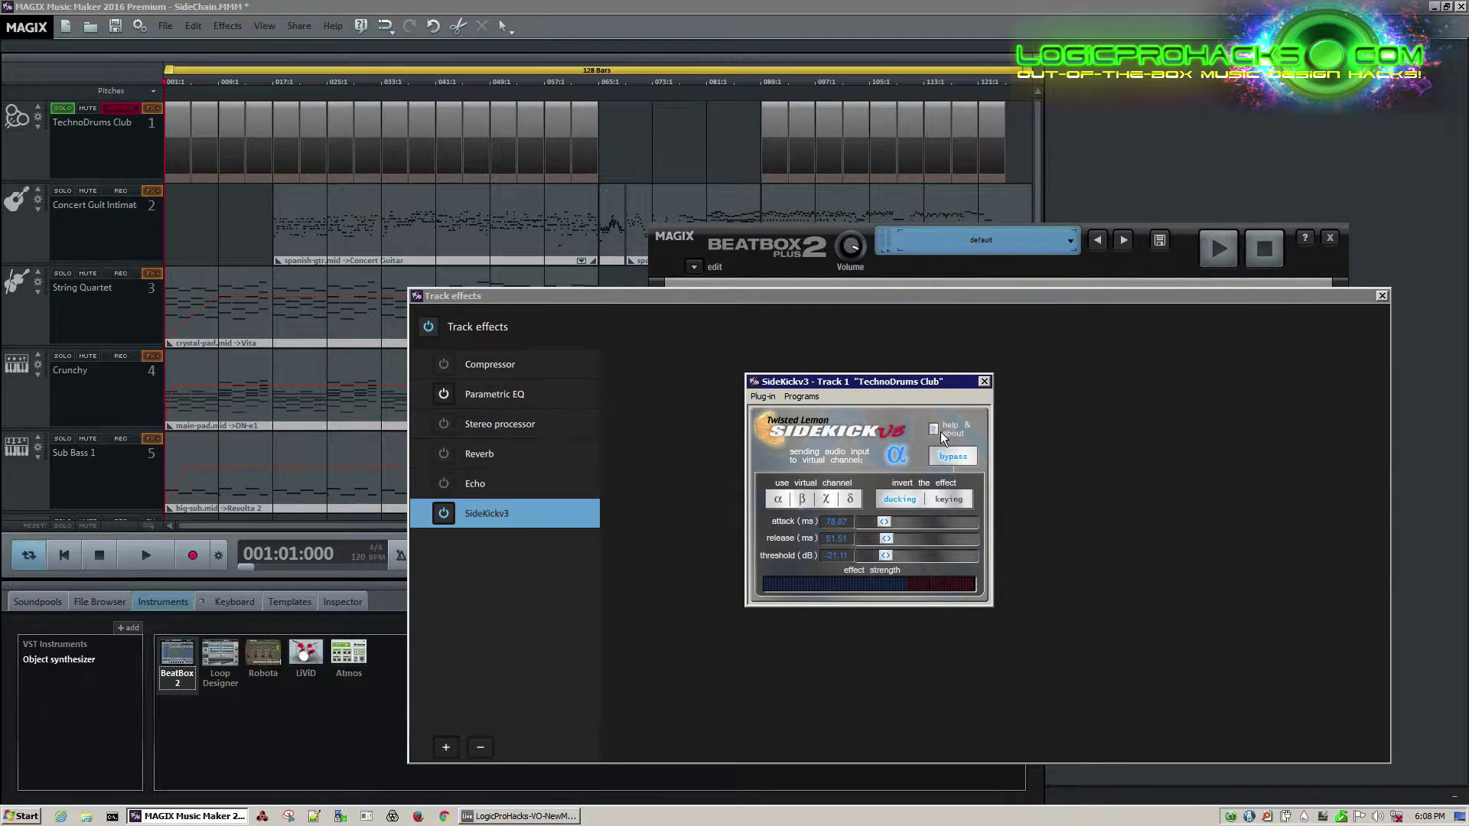
{"action": "left_click", "coordinate": [984, 381]}
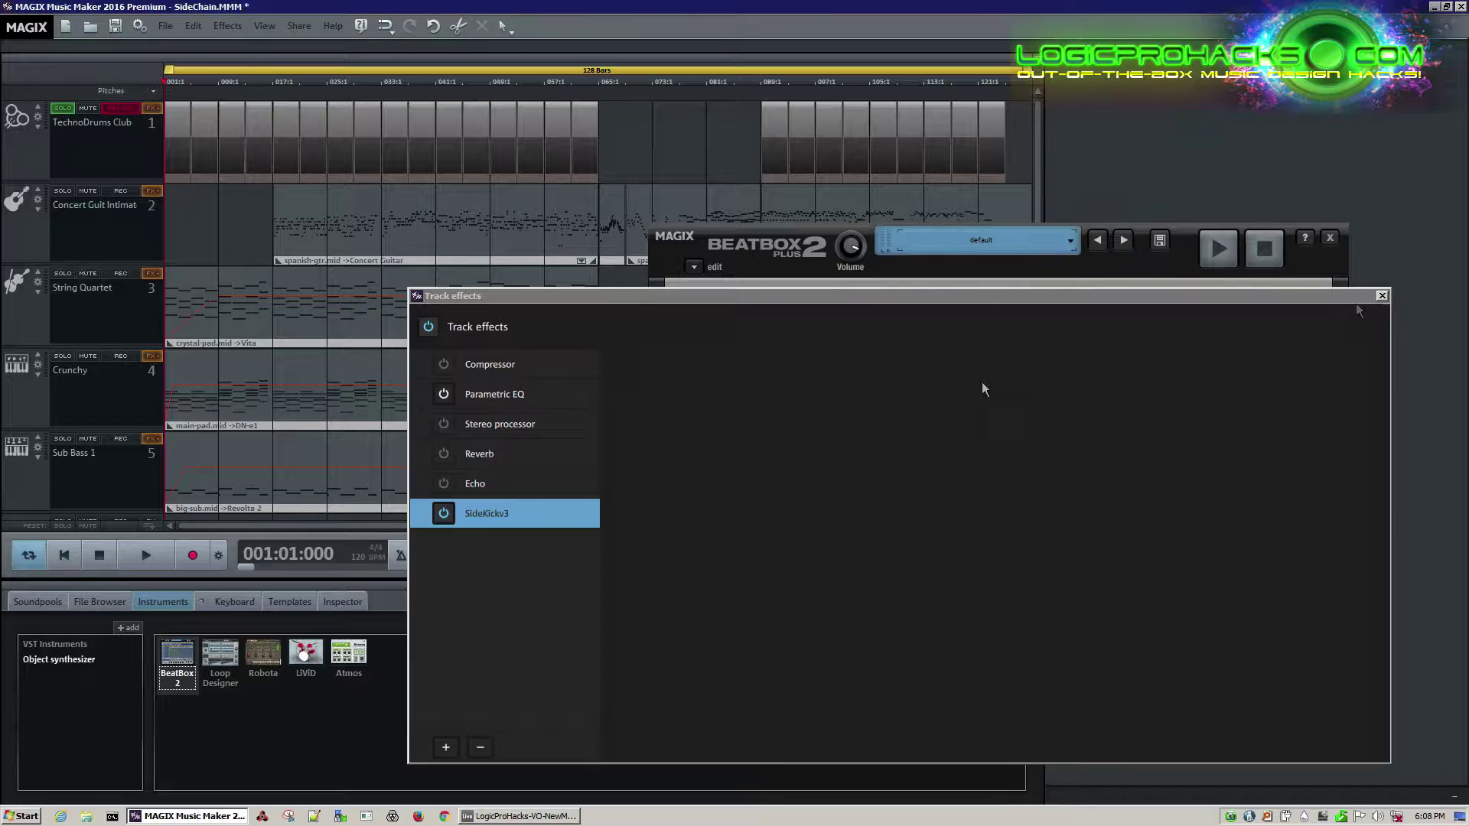
{"action": "key", "text": "Escape"}
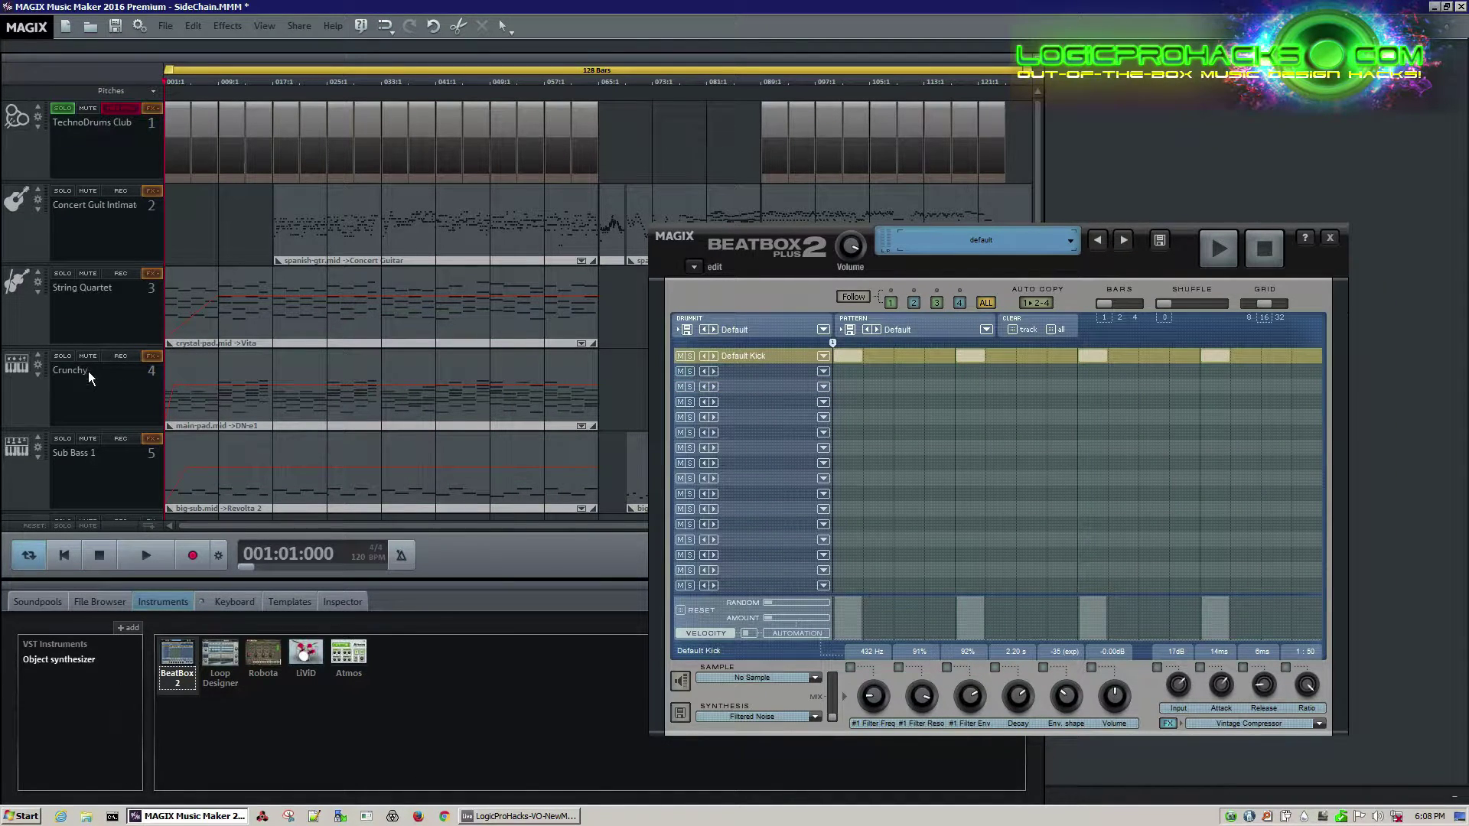
Use virtual channel α as the ducking source in the Crunchy track's SideKickv3 effect, then close the plug-in window
{"action": "left_click", "coordinate": [152, 356]}
{"action": "left_click", "coordinate": [184, 360]}
{"action": "left_click", "coordinate": [395, 45]}
{"action": "left_click_drag", "start_coordinate": [818, 163], "coordinate": [839, 206]}
{"action": "left_click", "coordinate": [516, 420]}
{"action": "left_click_drag", "start_coordinate": [724, 192], "coordinate": [792, 330]}
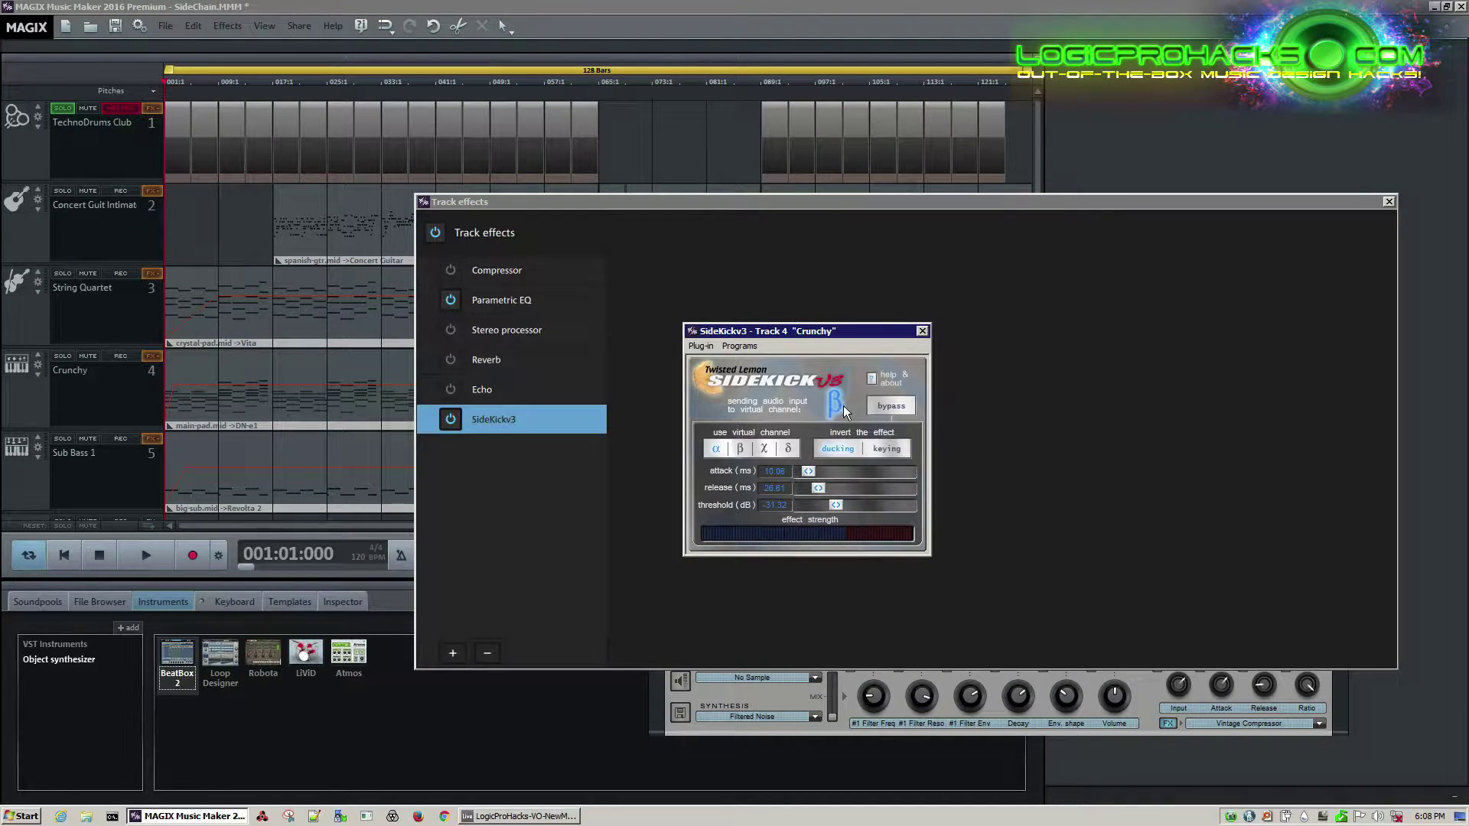
{"action": "left_click", "coordinate": [719, 449]}
{"action": "left_click", "coordinate": [921, 331]}
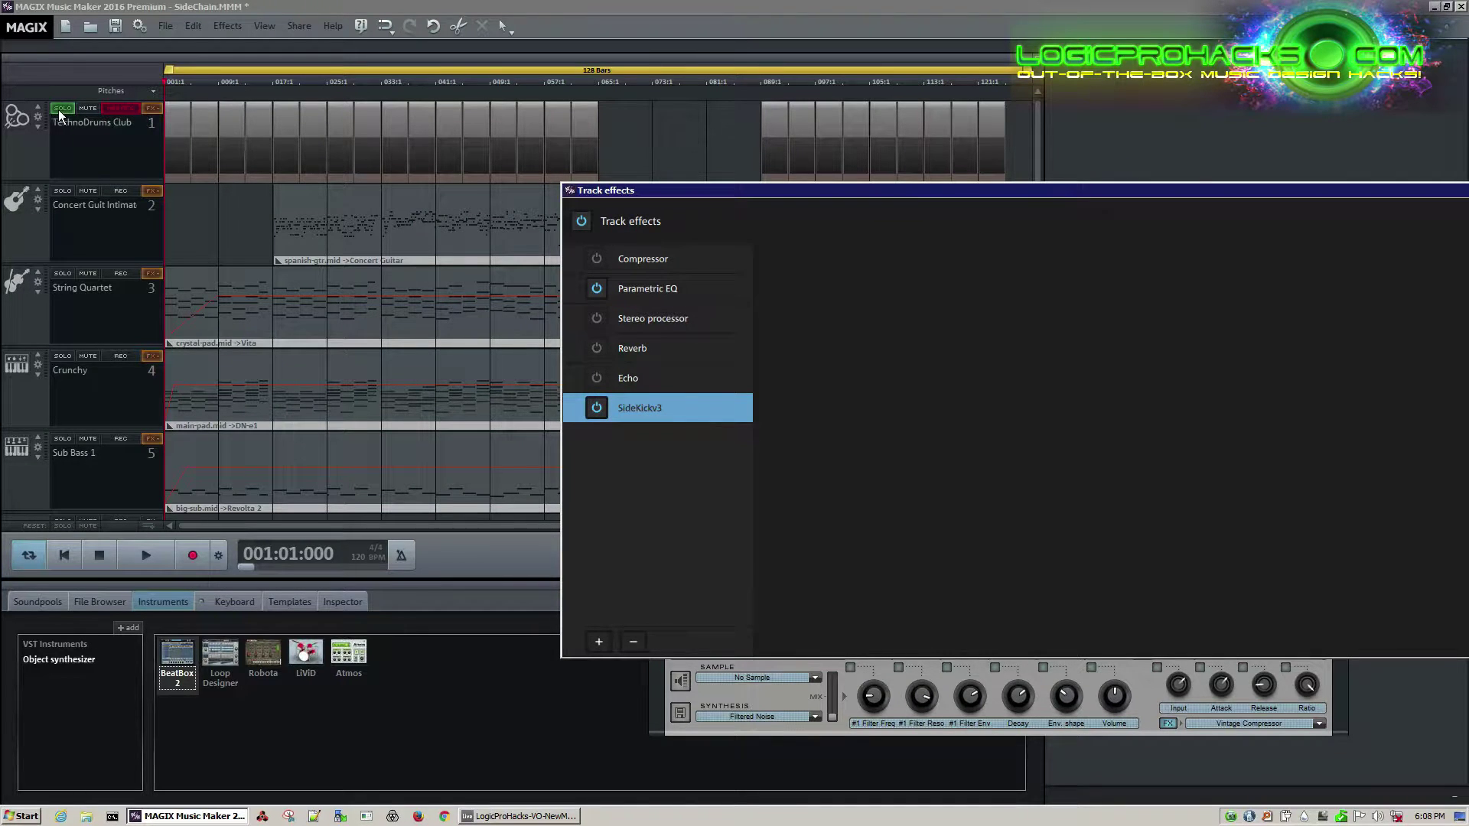
Solo the Crunchy track alongside the drums and play from bar 17 with its SideKickv3 plug-in open
{"action": "left_click", "coordinate": [62, 355]}
{"action": "left_click", "coordinate": [270, 82]}
{"action": "left_click", "coordinate": [274, 81]}
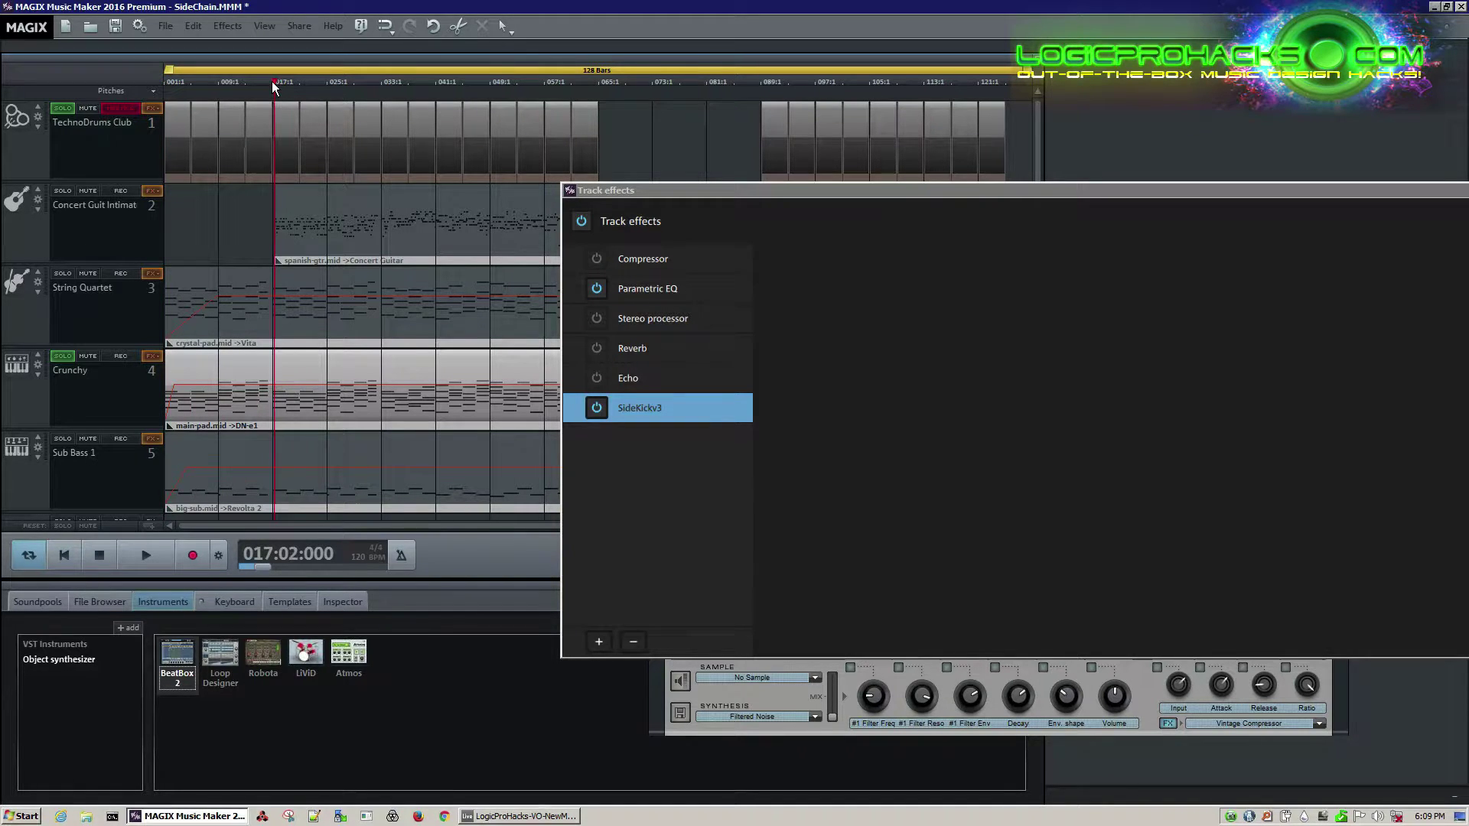
{"action": "left_click", "coordinate": [272, 81]}
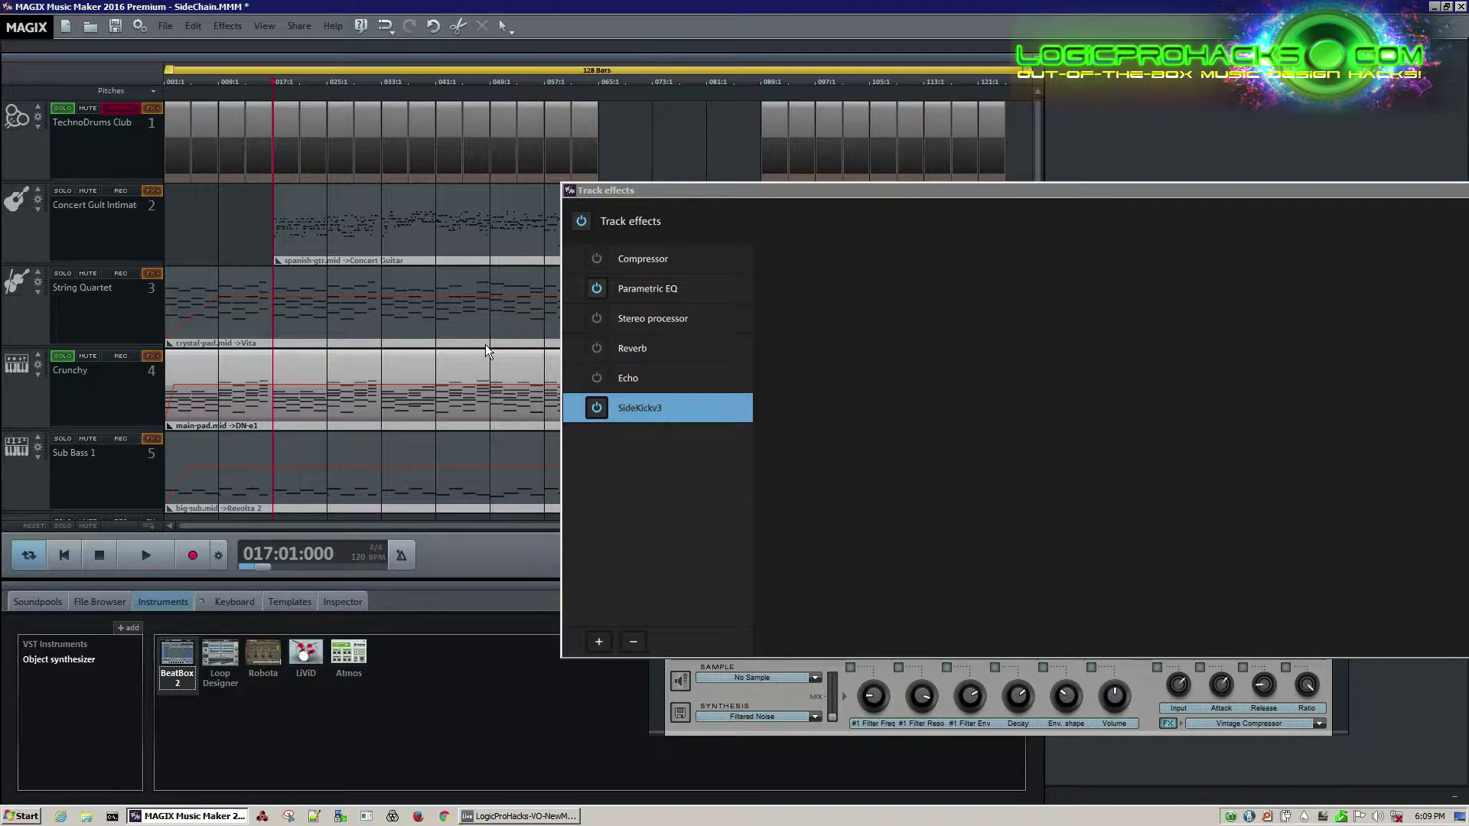
{"action": "key", "text": "space"}
{"action": "left_click", "coordinate": [660, 406]}
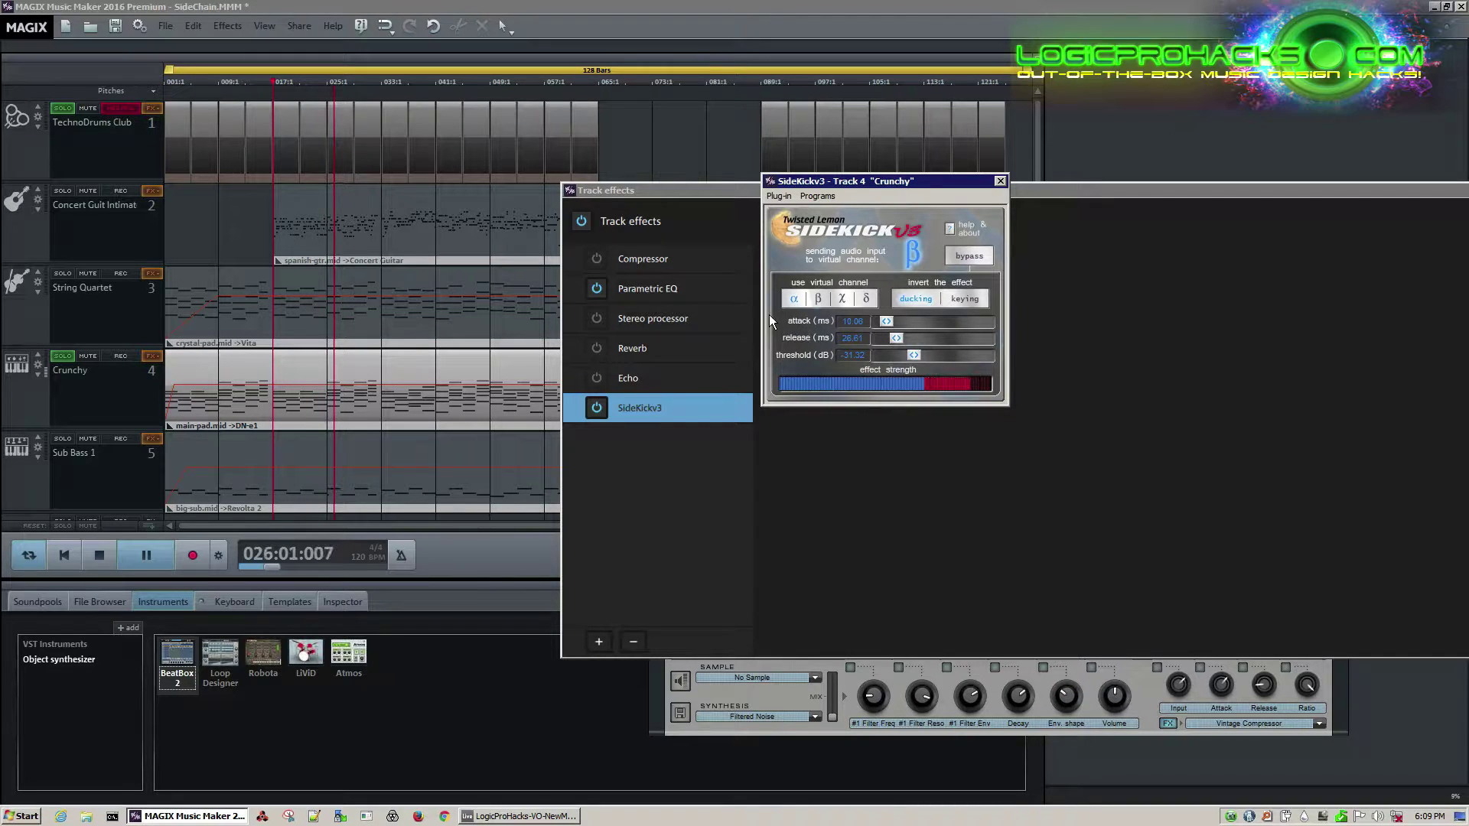
{"action": "key", "text": "space"}
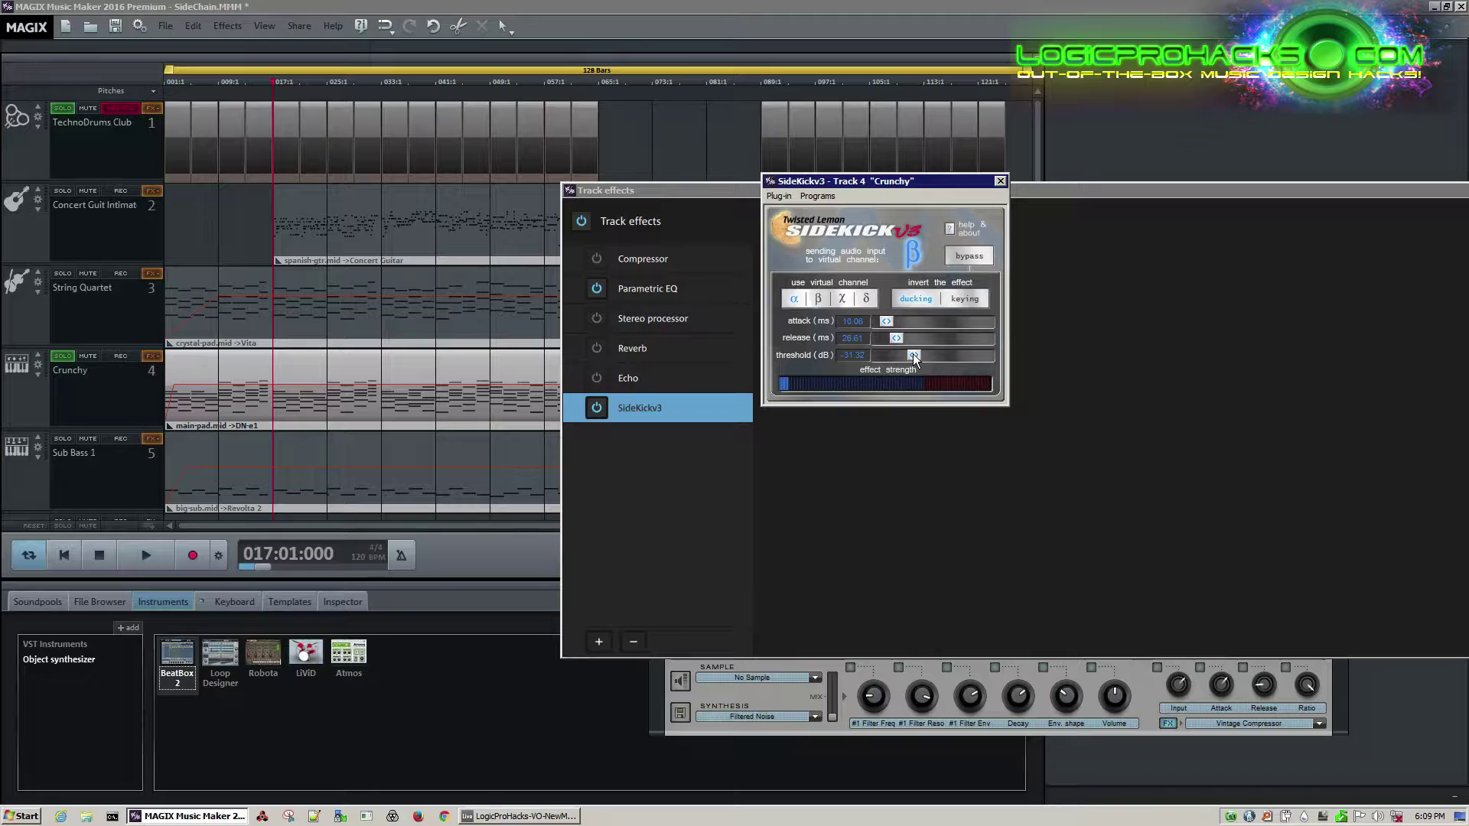
Adjust the Crunchy track's SideKickv3 threshold during playback, trying about -46.7 dB and settling on about -24.5 dB
{"action": "left_click", "coordinate": [913, 355]}
{"action": "left_click_drag", "start_coordinate": [915, 355], "coordinate": [954, 356]}
{"action": "key", "text": "space"}
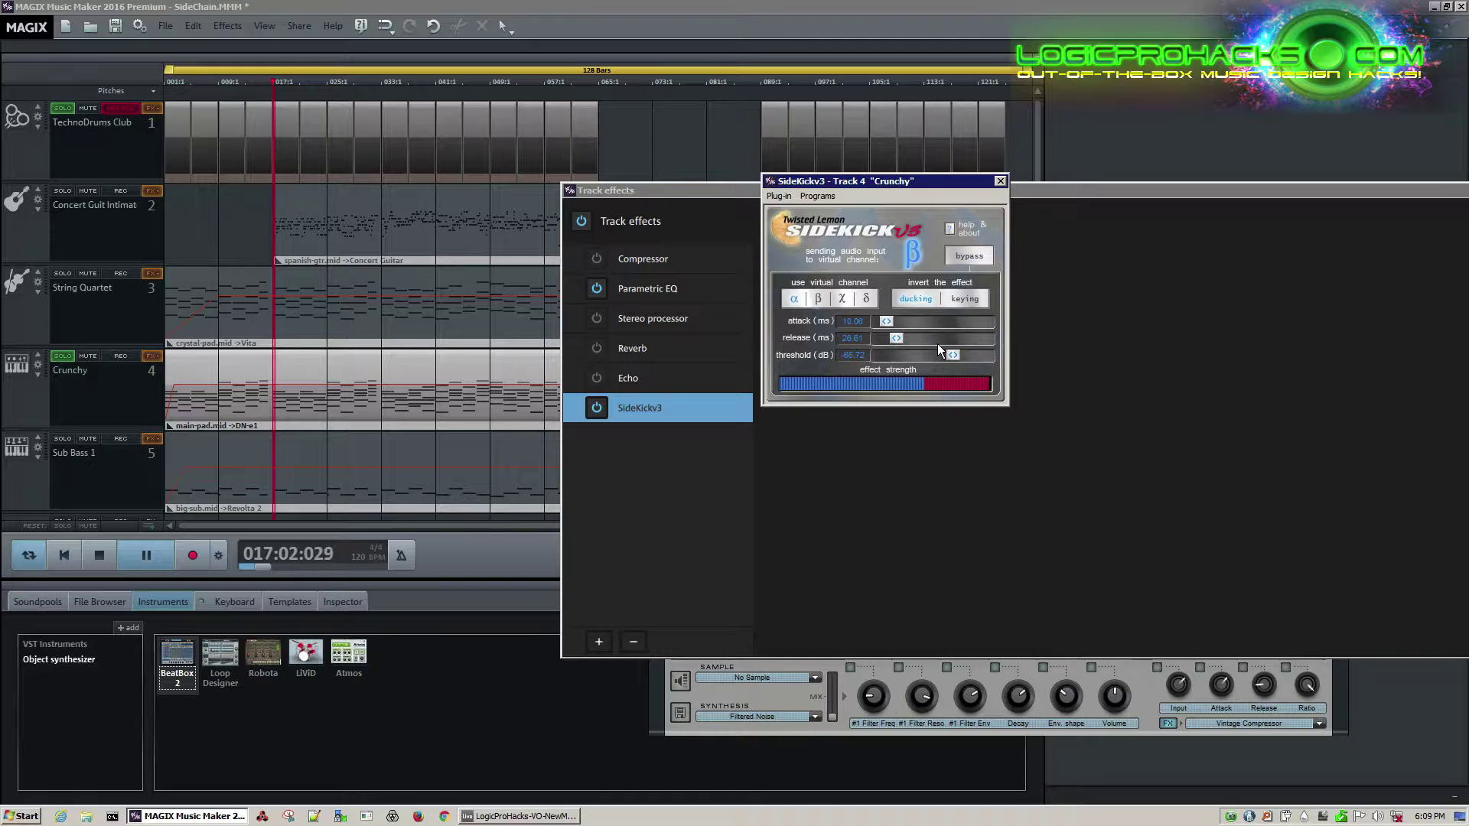
{"action": "left_click_drag", "start_coordinate": [955, 358], "coordinate": [907, 355]}
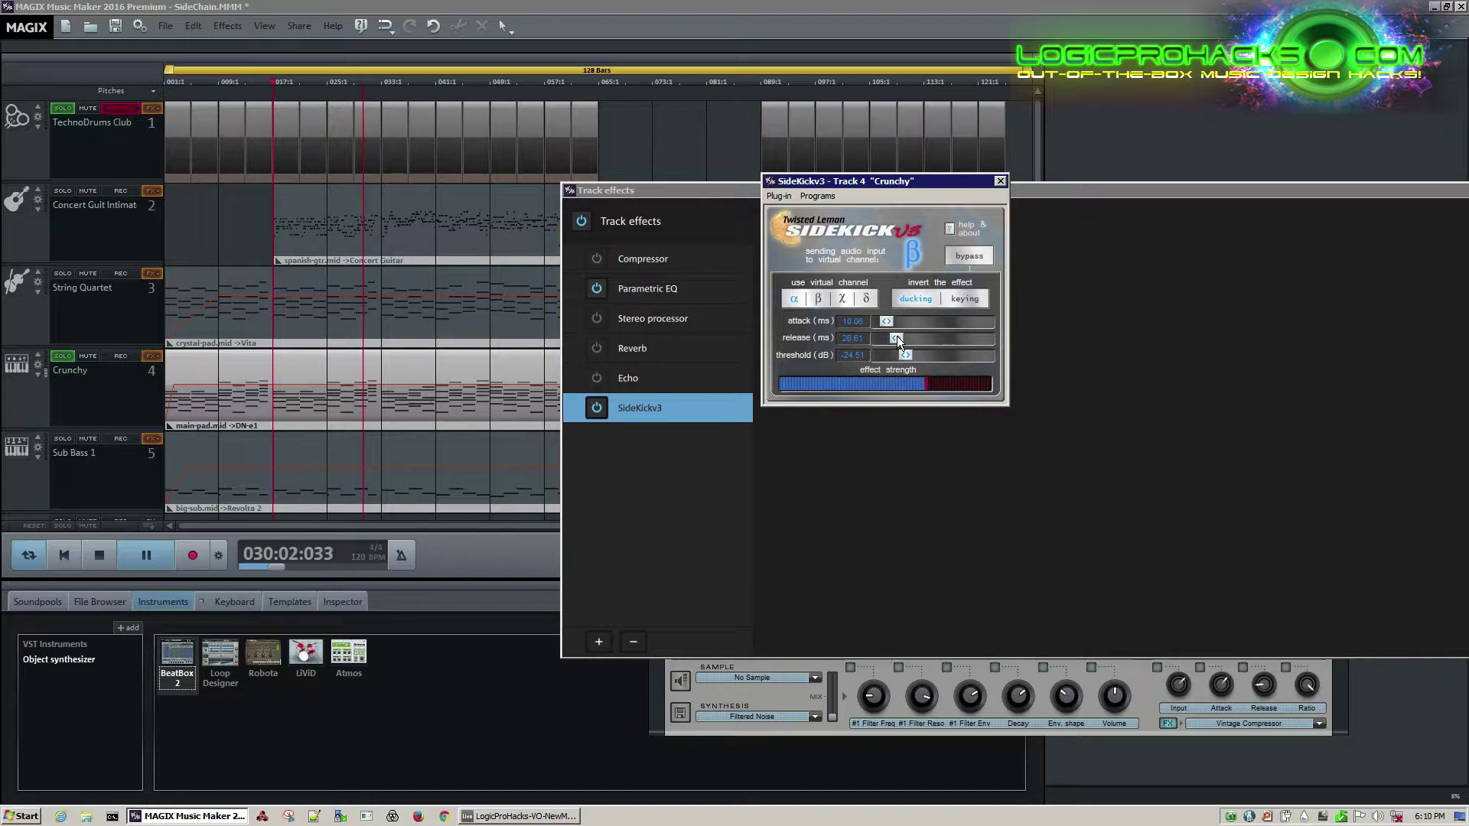
{"action": "key", "text": "space"}
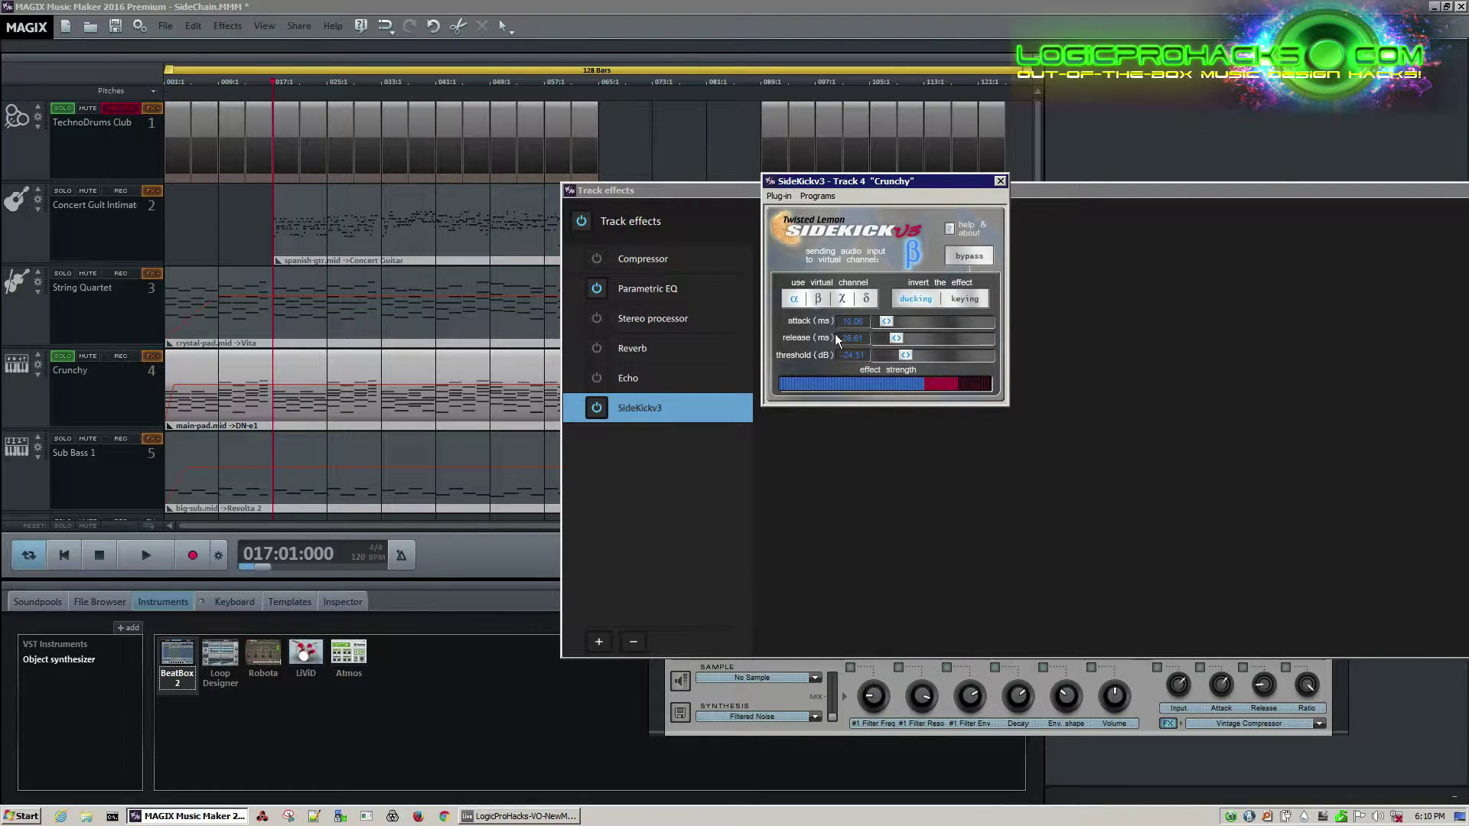
Set the Crunchy track's SideKickv3 release to about 69 ms and attack to about 20 ms while listening to playback
{"action": "key", "text": "space"}
{"action": "left_click_drag", "start_coordinate": [898, 336], "coordinate": [953, 338]}
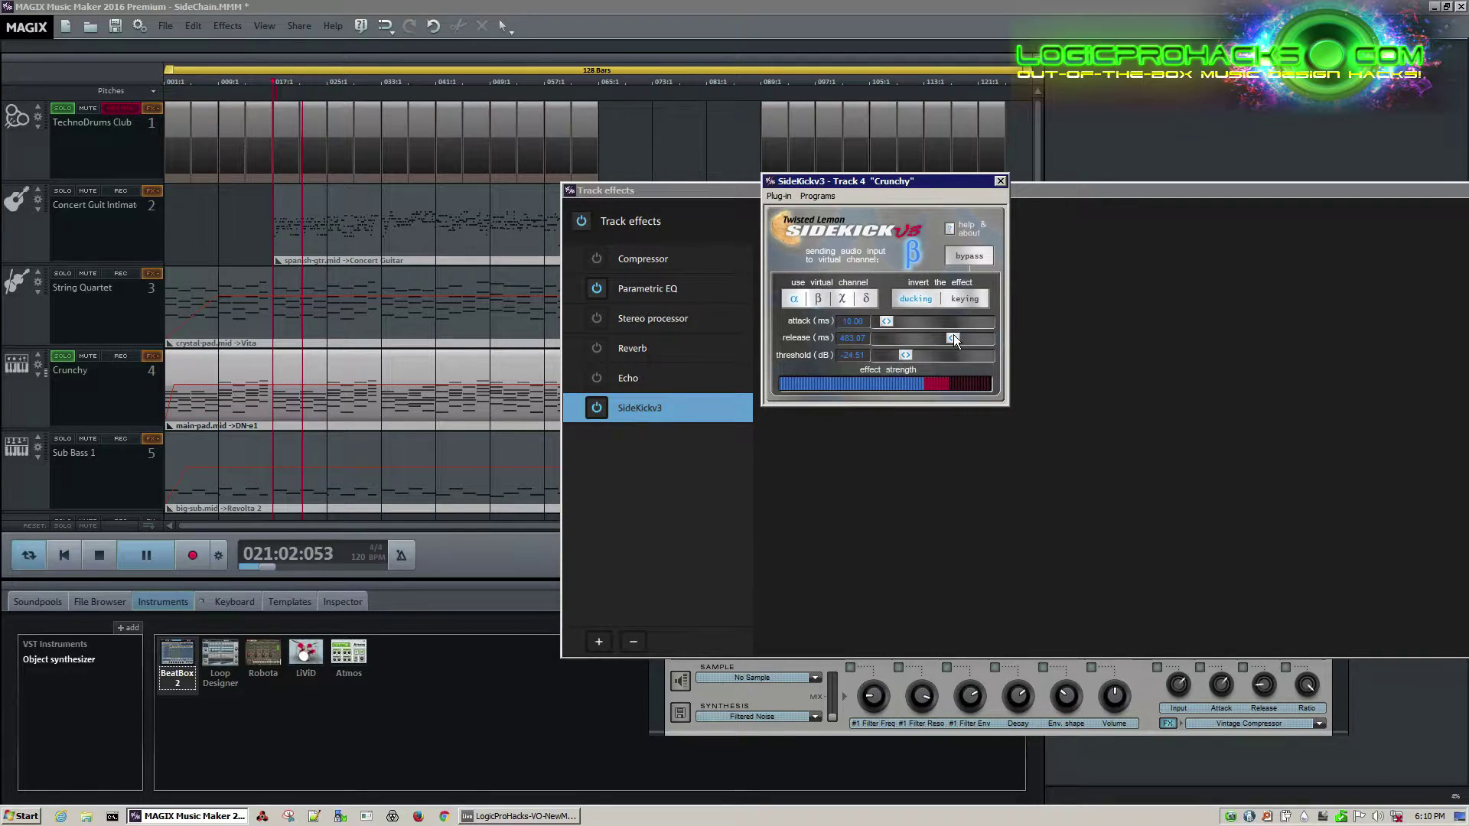
{"action": "left_click_drag", "start_coordinate": [953, 333], "coordinate": [907, 339]}
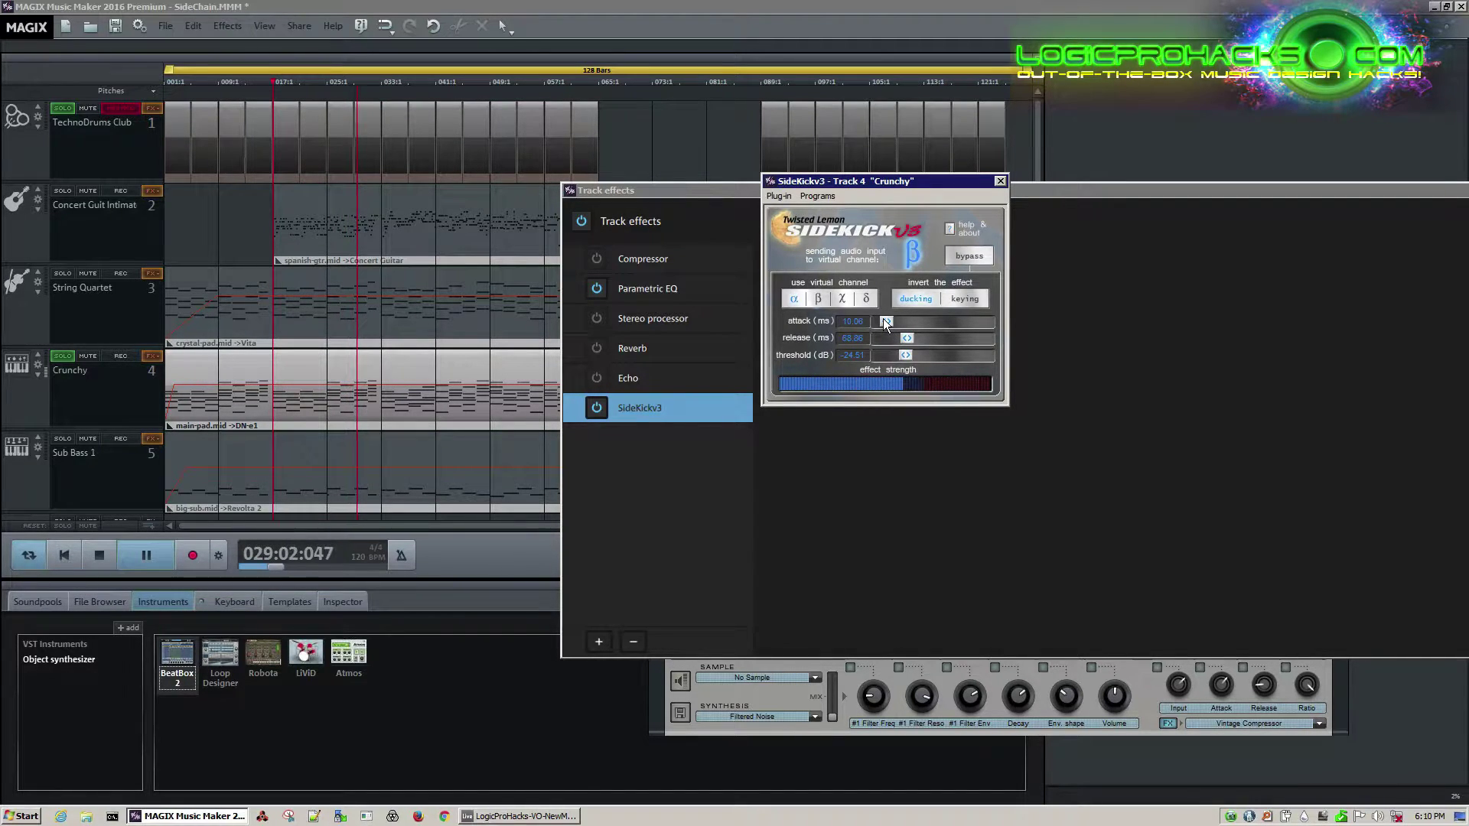
{"action": "key", "text": "space"}
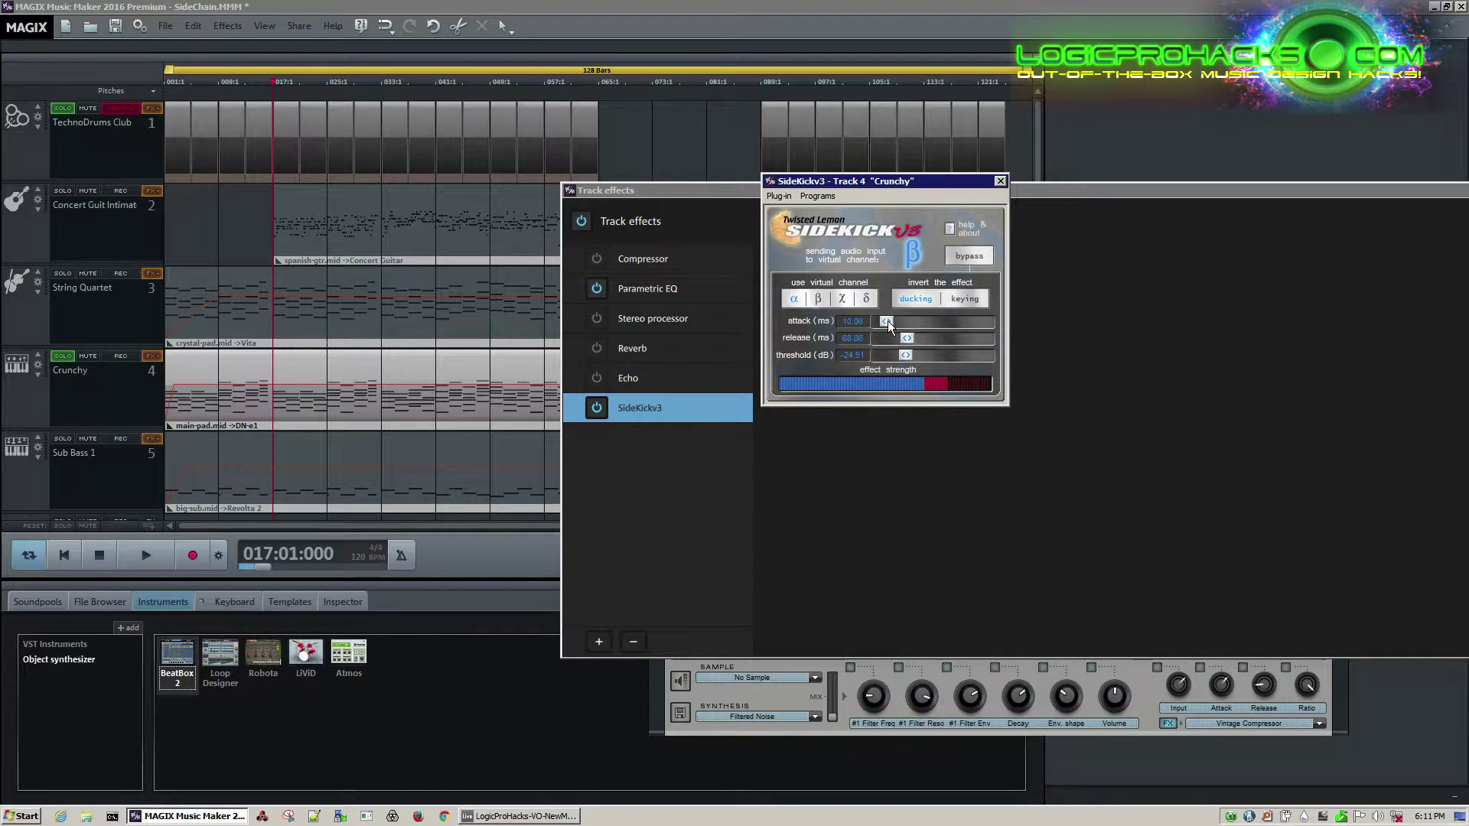
{"action": "key", "text": "space"}
{"action": "mouse_move", "coordinate": [889, 320]}
{"action": "left_mouse_down"}
{"action": "mouse_move", "coordinate": [915, 319]}
{"action": "mouse_move", "coordinate": [871, 319]}
{"action": "mouse_move", "coordinate": [890, 319]}
{"action": "left_mouse_up"}
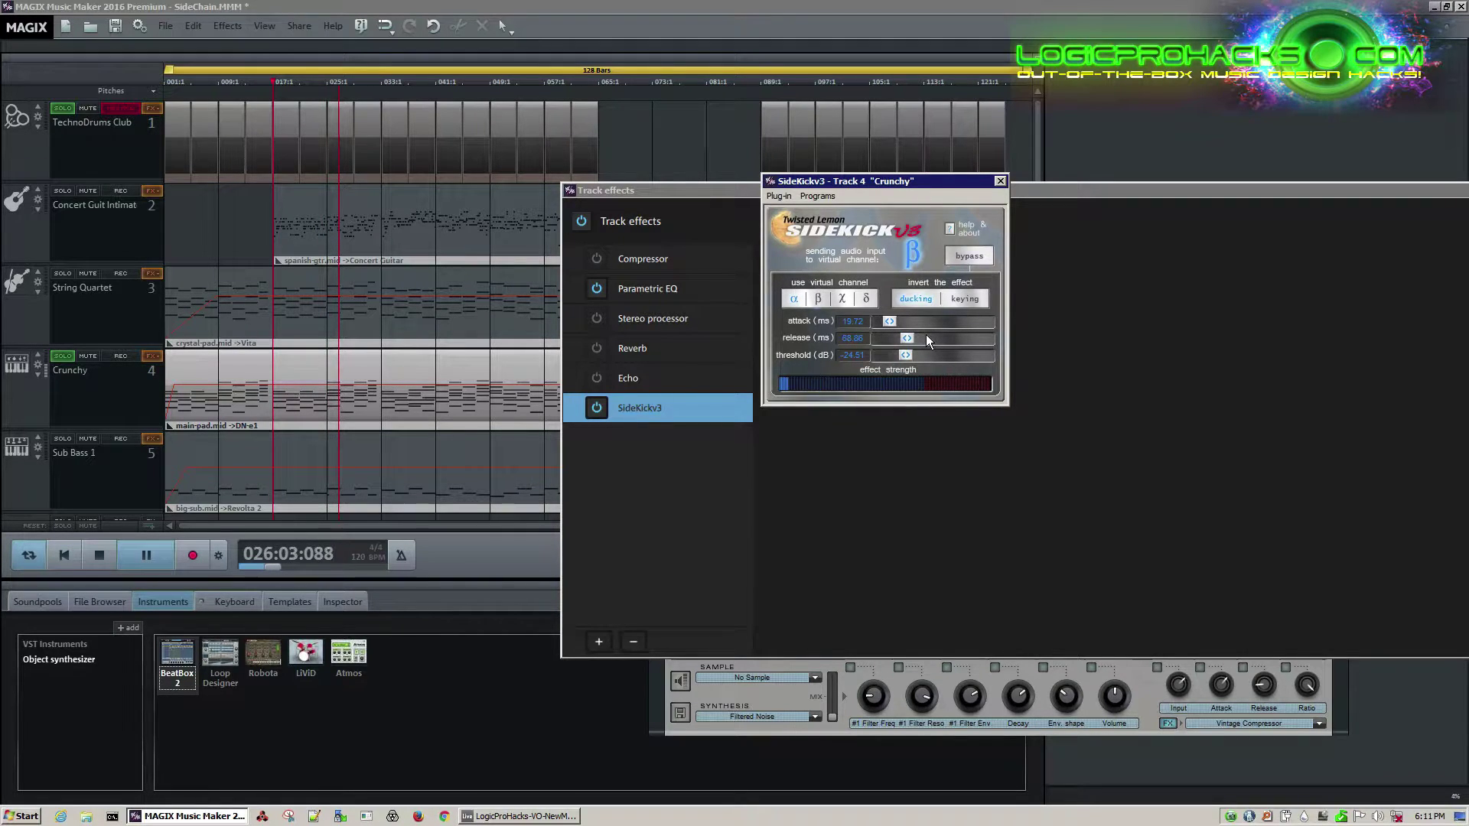
Fine-tune the Crunchy track's SideKickv3 threshold to about -28.6 dB during playback, then stop playback
{"action": "mouse_move", "coordinate": [911, 356]}
{"action": "left_mouse_down"}
{"action": "mouse_move", "coordinate": [890, 355]}
{"action": "mouse_move", "coordinate": [913, 356]}
{"action": "left_mouse_up"}
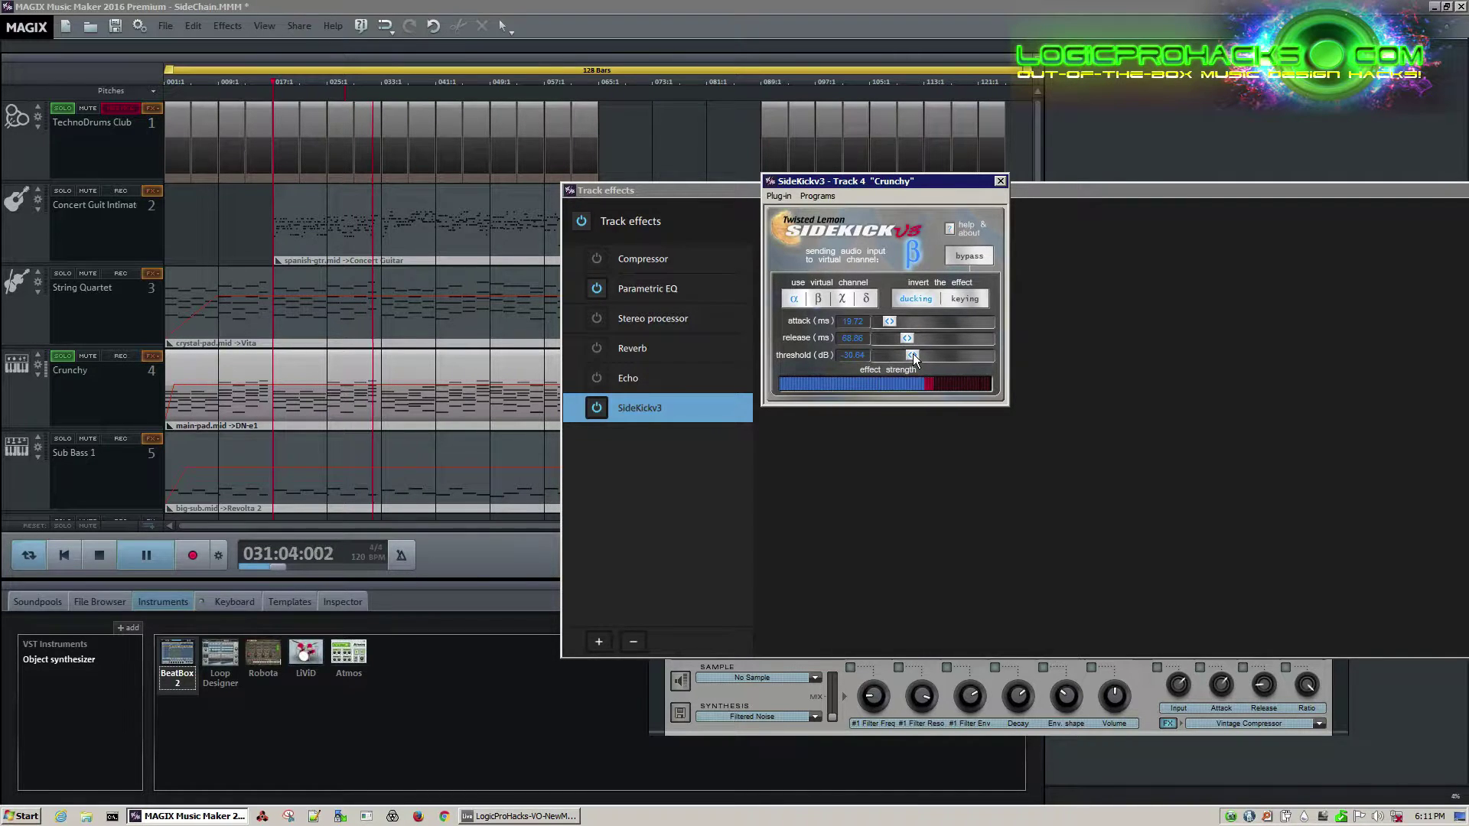
{"action": "left_click_drag", "start_coordinate": [913, 355], "coordinate": [910, 355]}
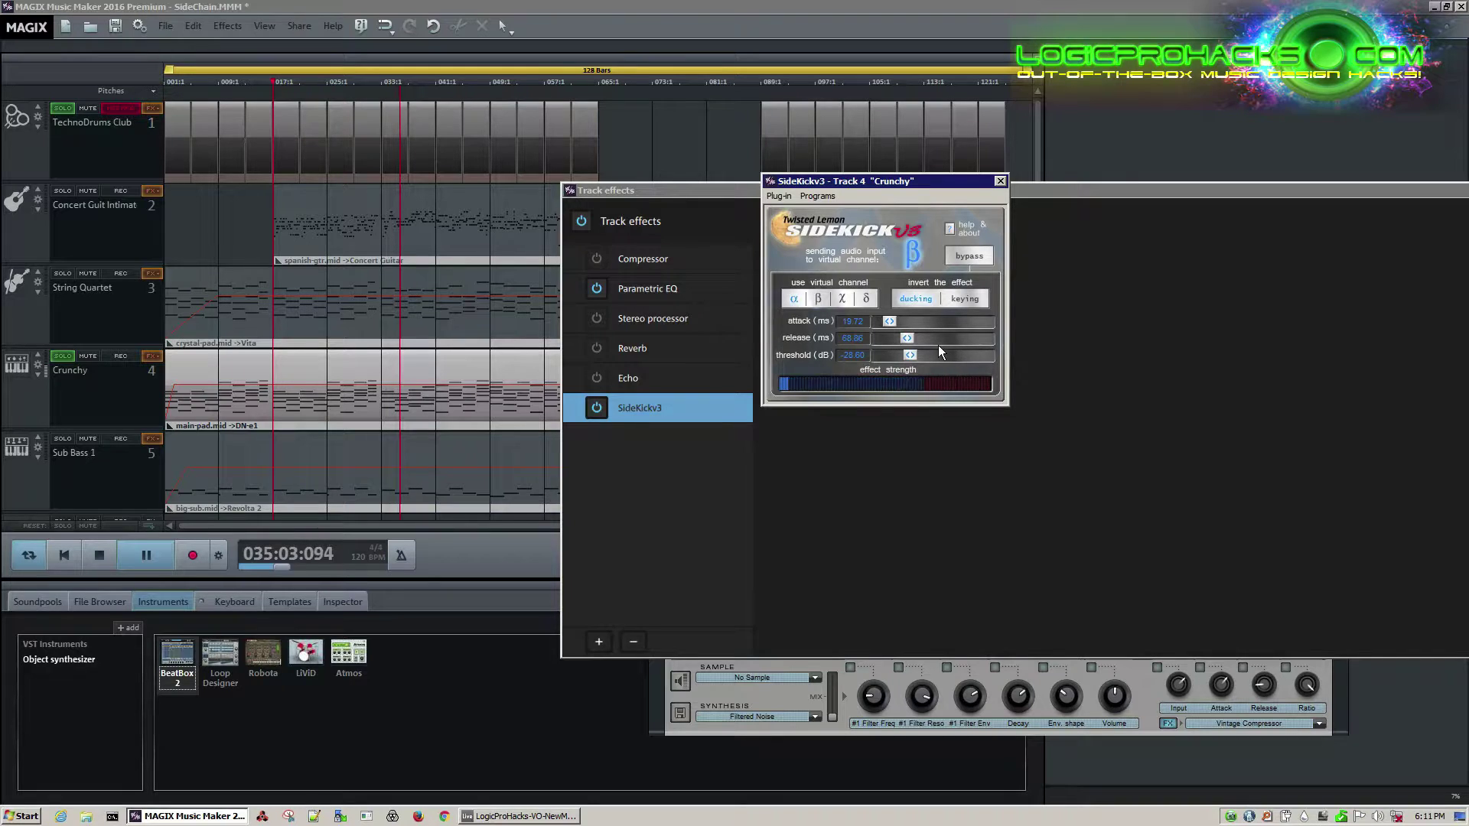
{"action": "key", "text": "space"}
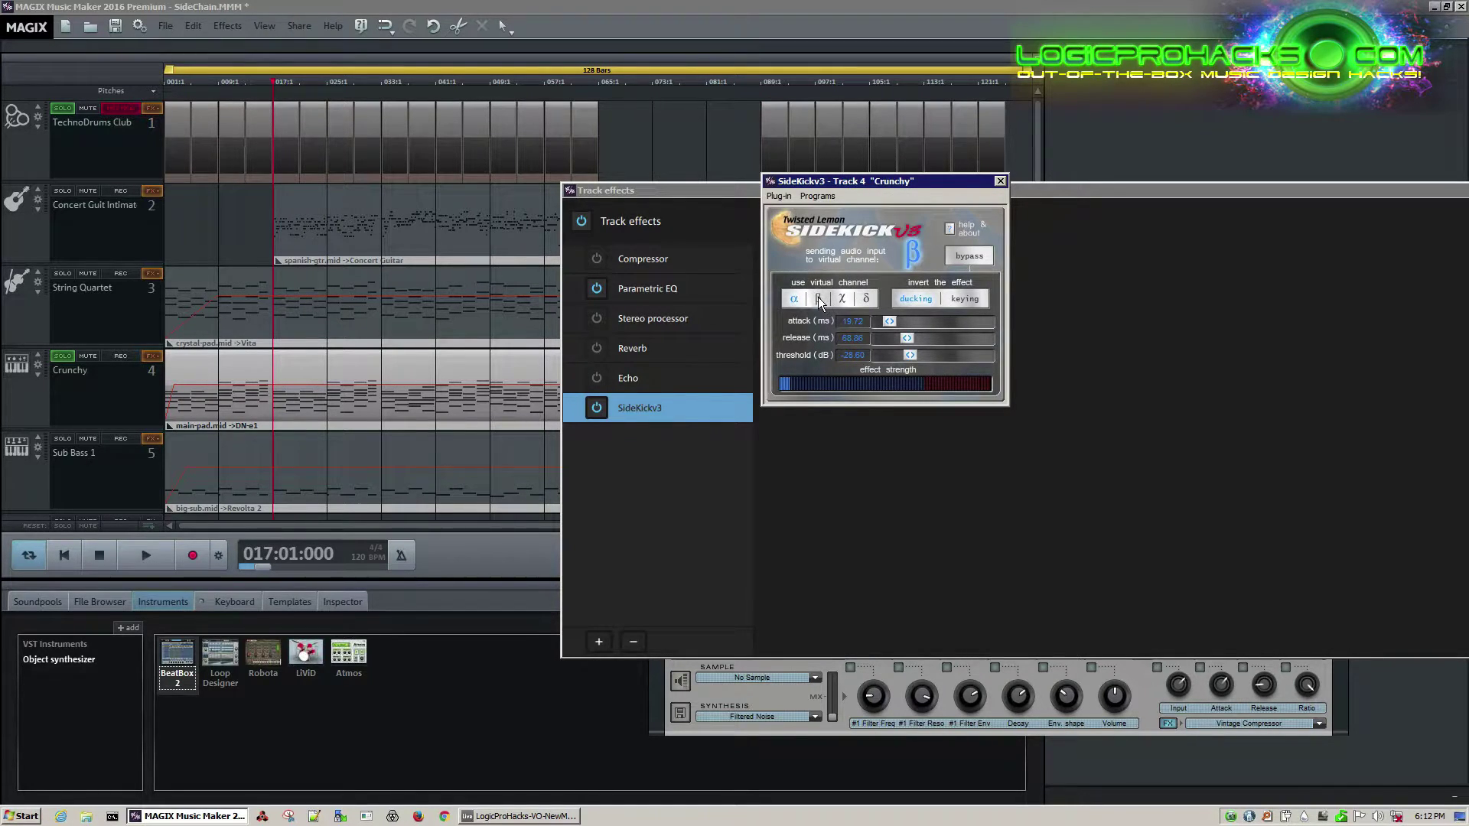
Close the SideKickv3, Track effects and BeatBox 2 windows, and solo the Concert Guit Intimate track instead of the drums
{"action": "left_click_drag", "start_coordinate": [903, 181], "coordinate": [963, 234]}
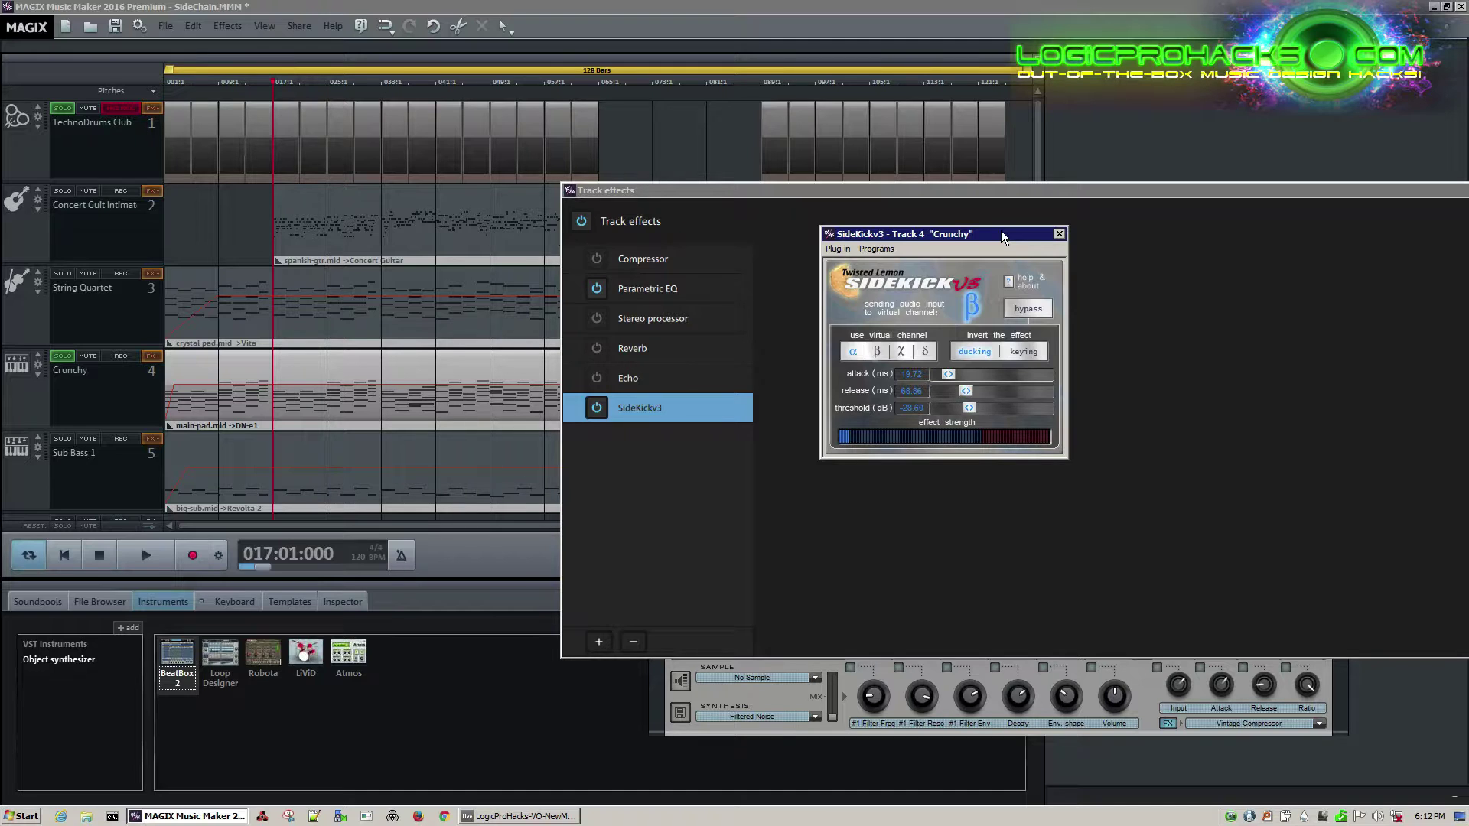
{"action": "left_click_drag", "start_coordinate": [972, 190], "coordinate": [677, 188]}
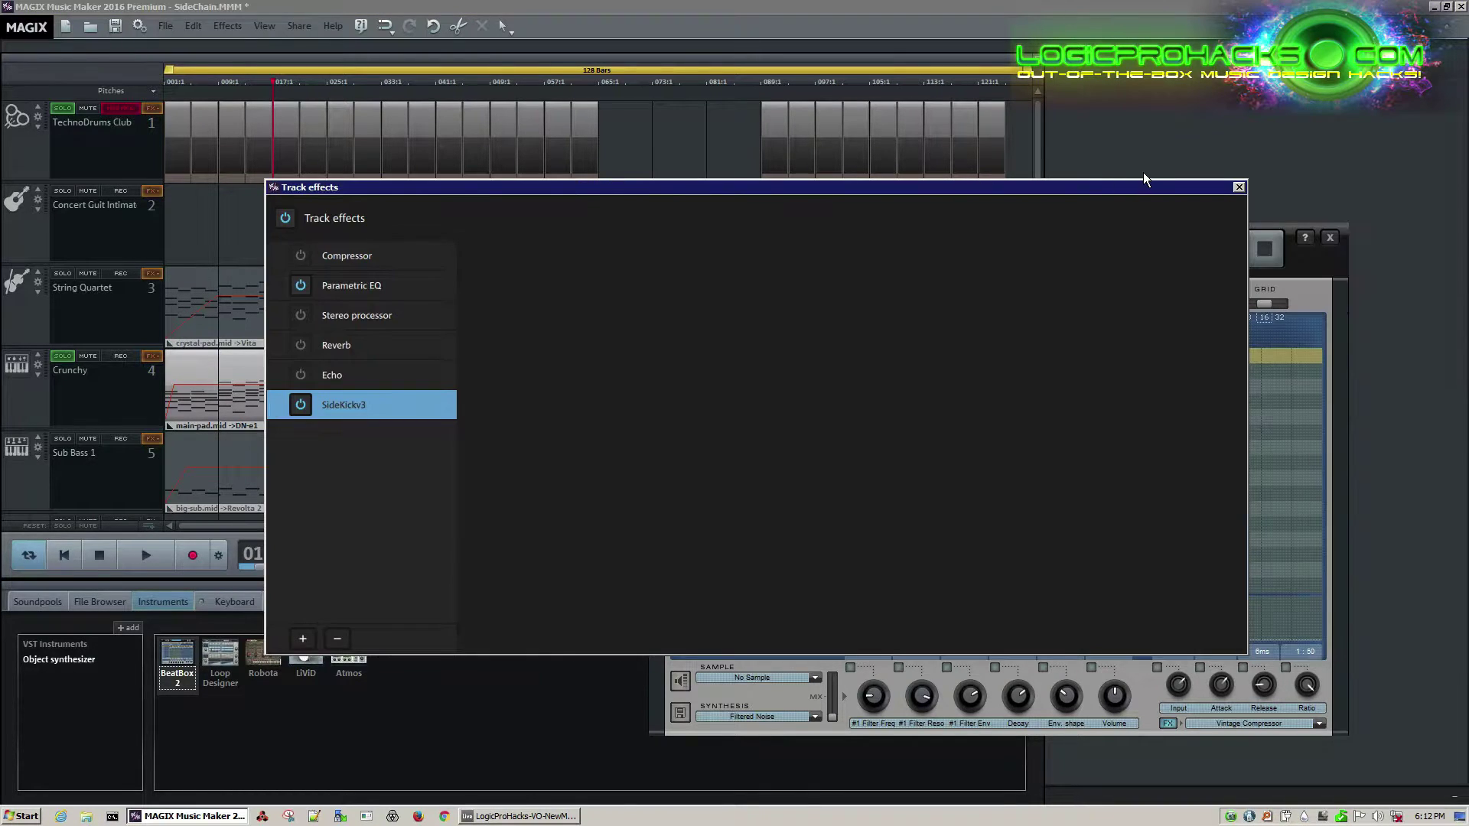
{"action": "left_click", "coordinate": [1238, 187]}
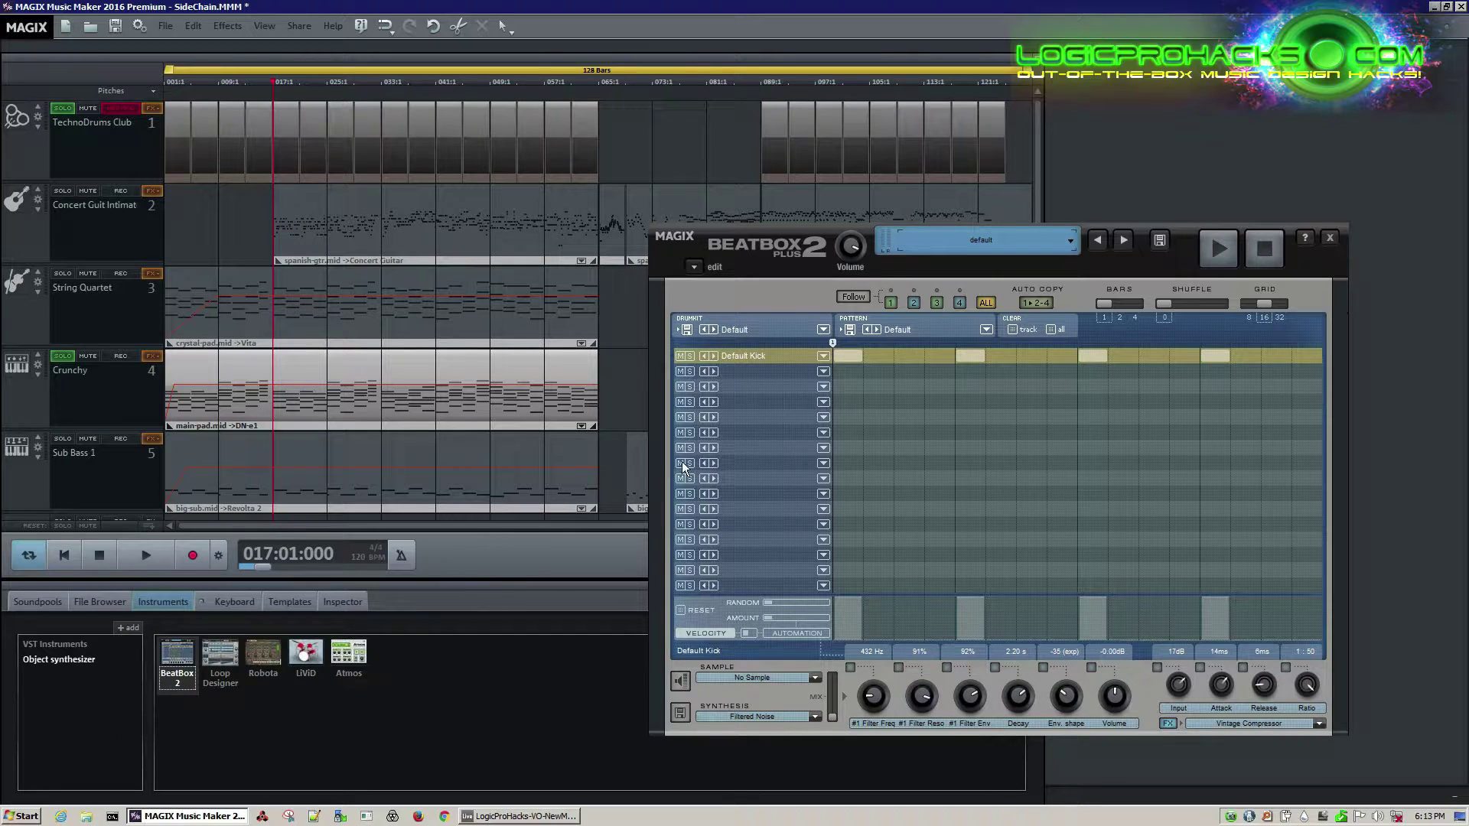
{"action": "left_click", "coordinate": [1328, 241]}
{"action": "left_click", "coordinate": [59, 108]}
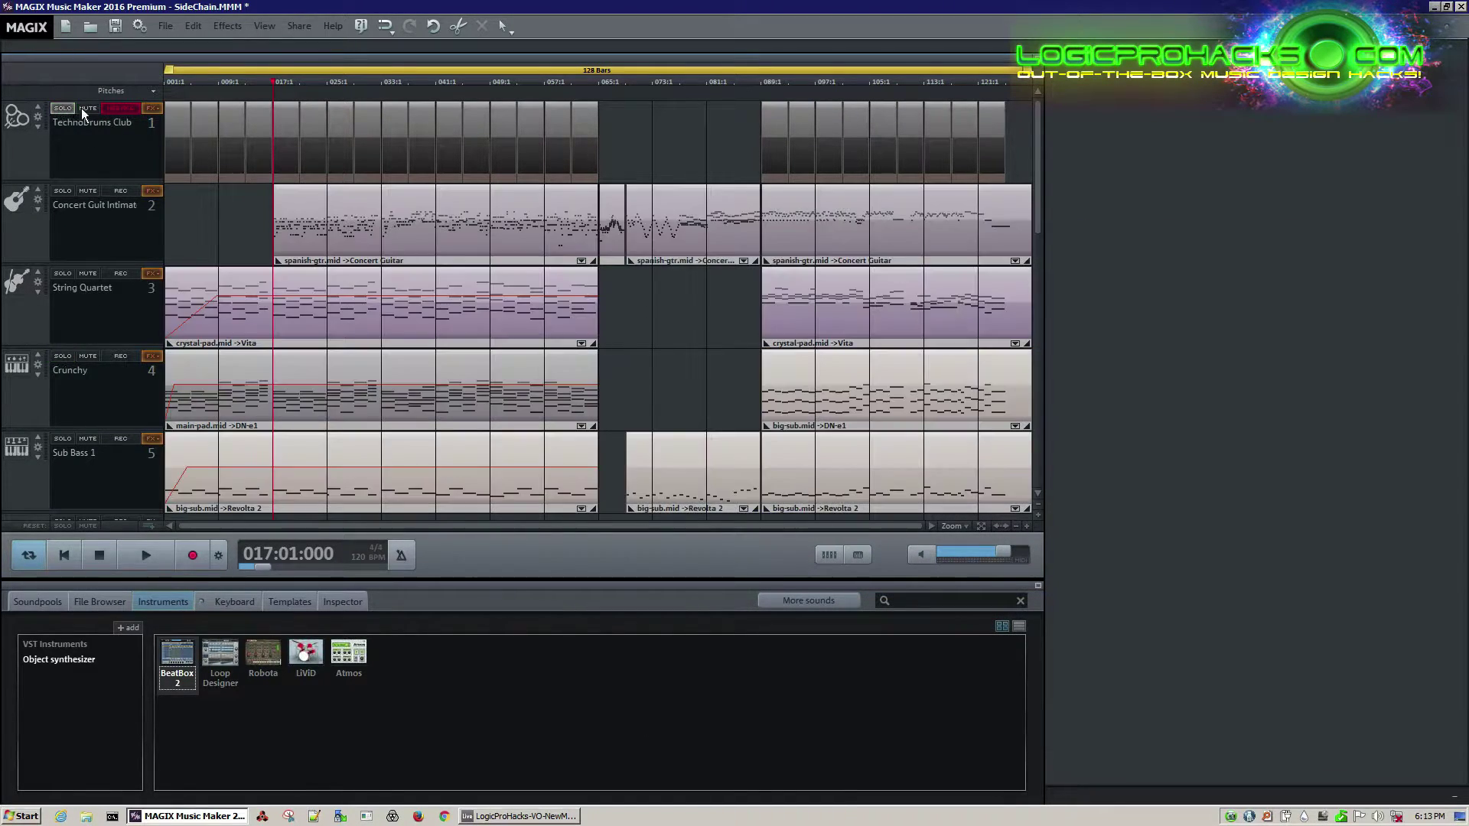
{"action": "left_click", "coordinate": [63, 191]}
View the Concert Guitar instrument's settings for track 2, moving its window off the tracks, then close it
{"action": "left_click", "coordinate": [38, 200]}
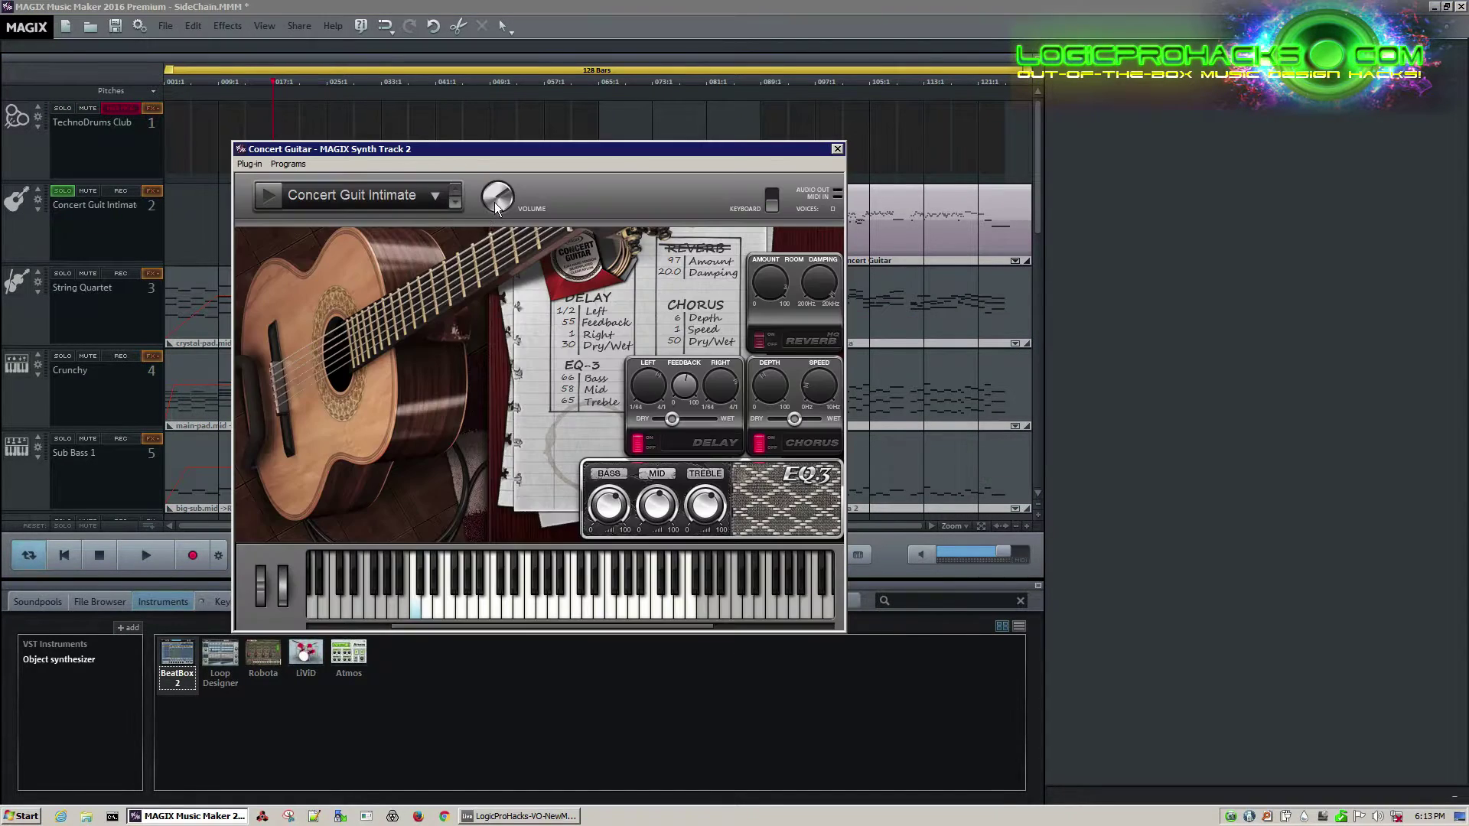
{"action": "left_click_drag", "start_coordinate": [472, 151], "coordinate": [830, 118]}
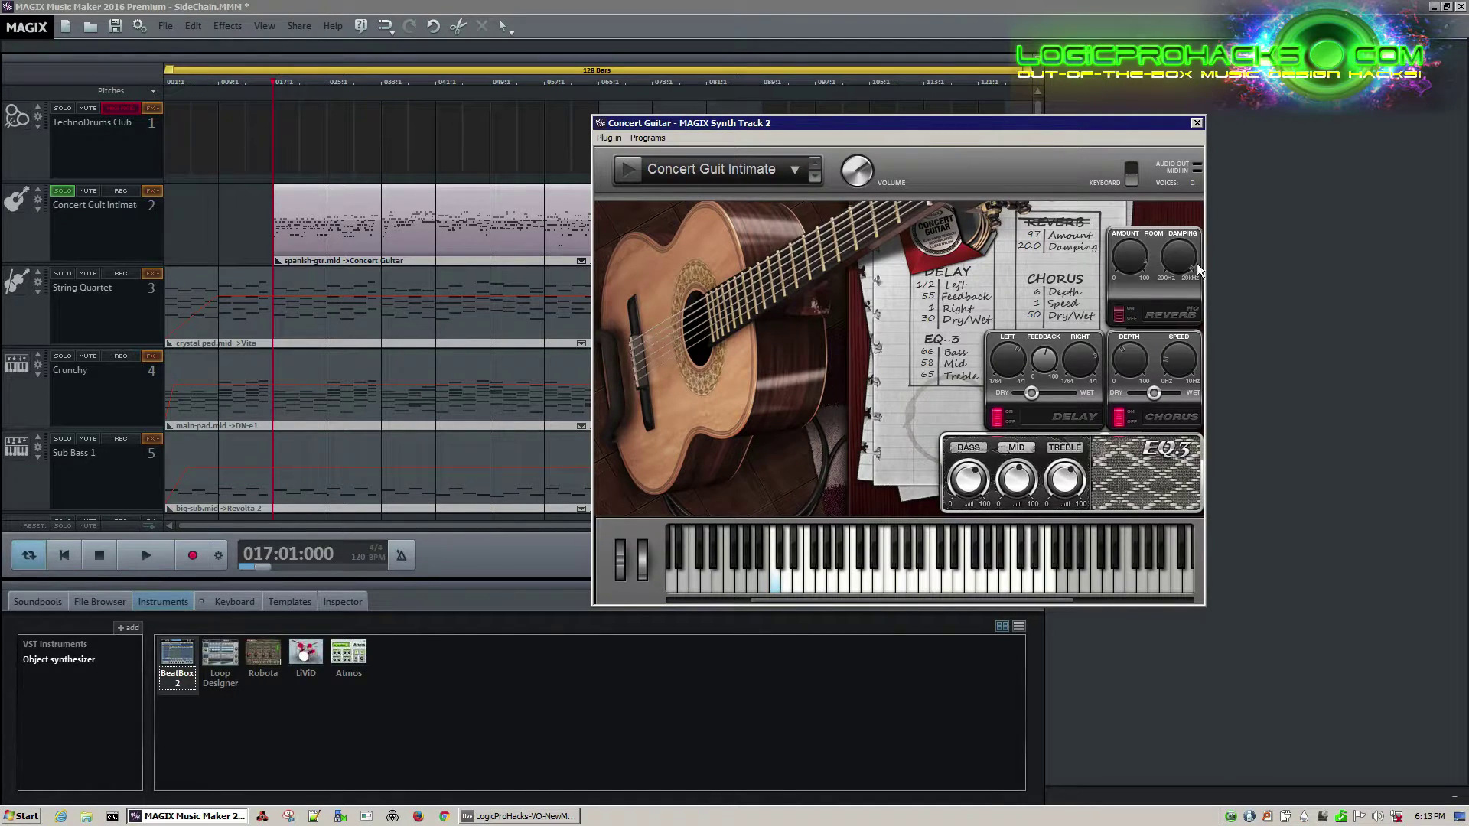
{"action": "left_click_drag", "start_coordinate": [774, 126], "coordinate": [994, 100]}
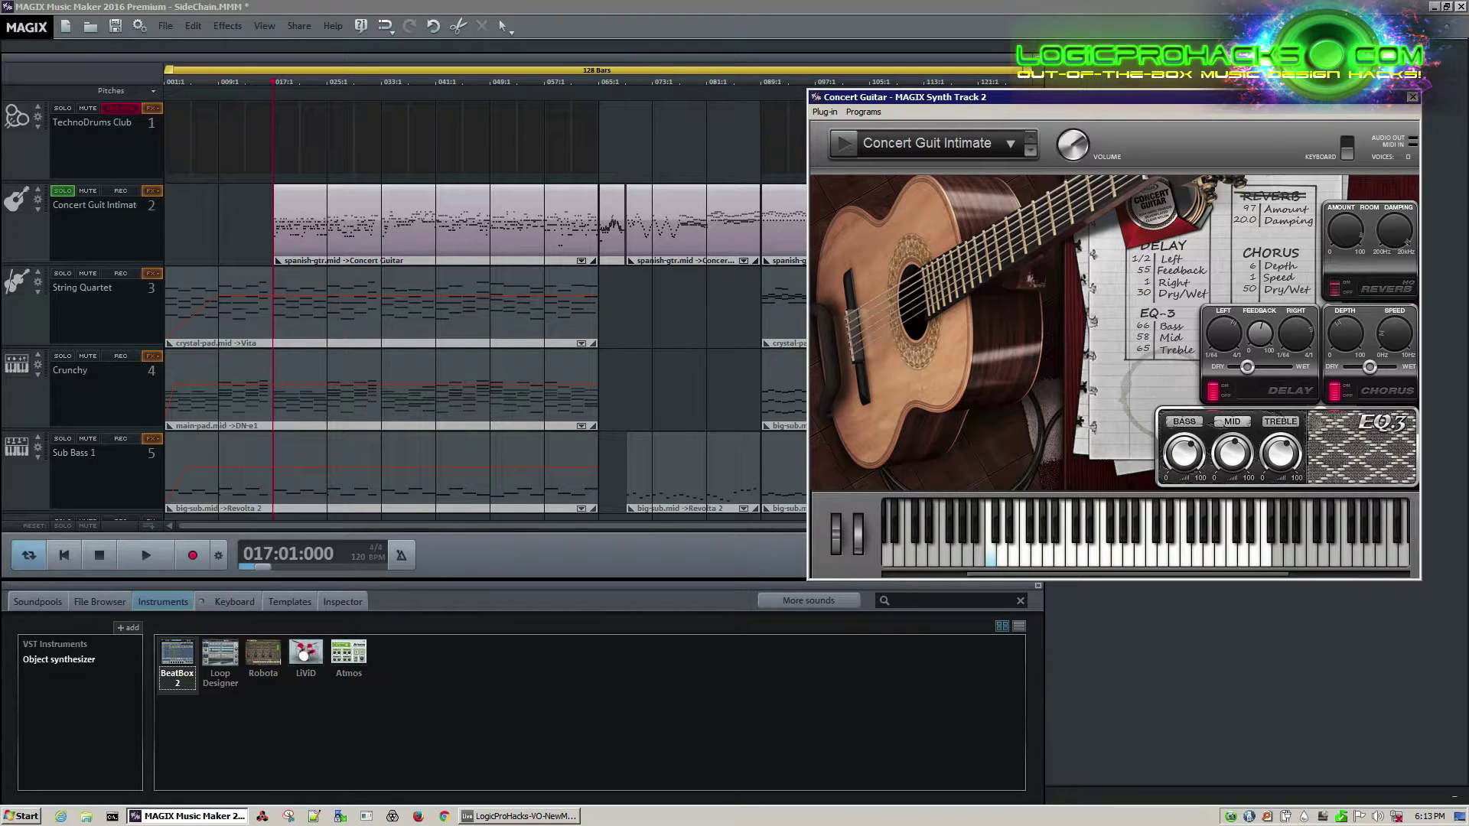
{"action": "left_click", "coordinate": [1412, 99]}
Show the mixer and examine the SideKickv3 settings in the FX 1 channel's effects, then close the effects windows
{"action": "left_click", "coordinate": [829, 556]}
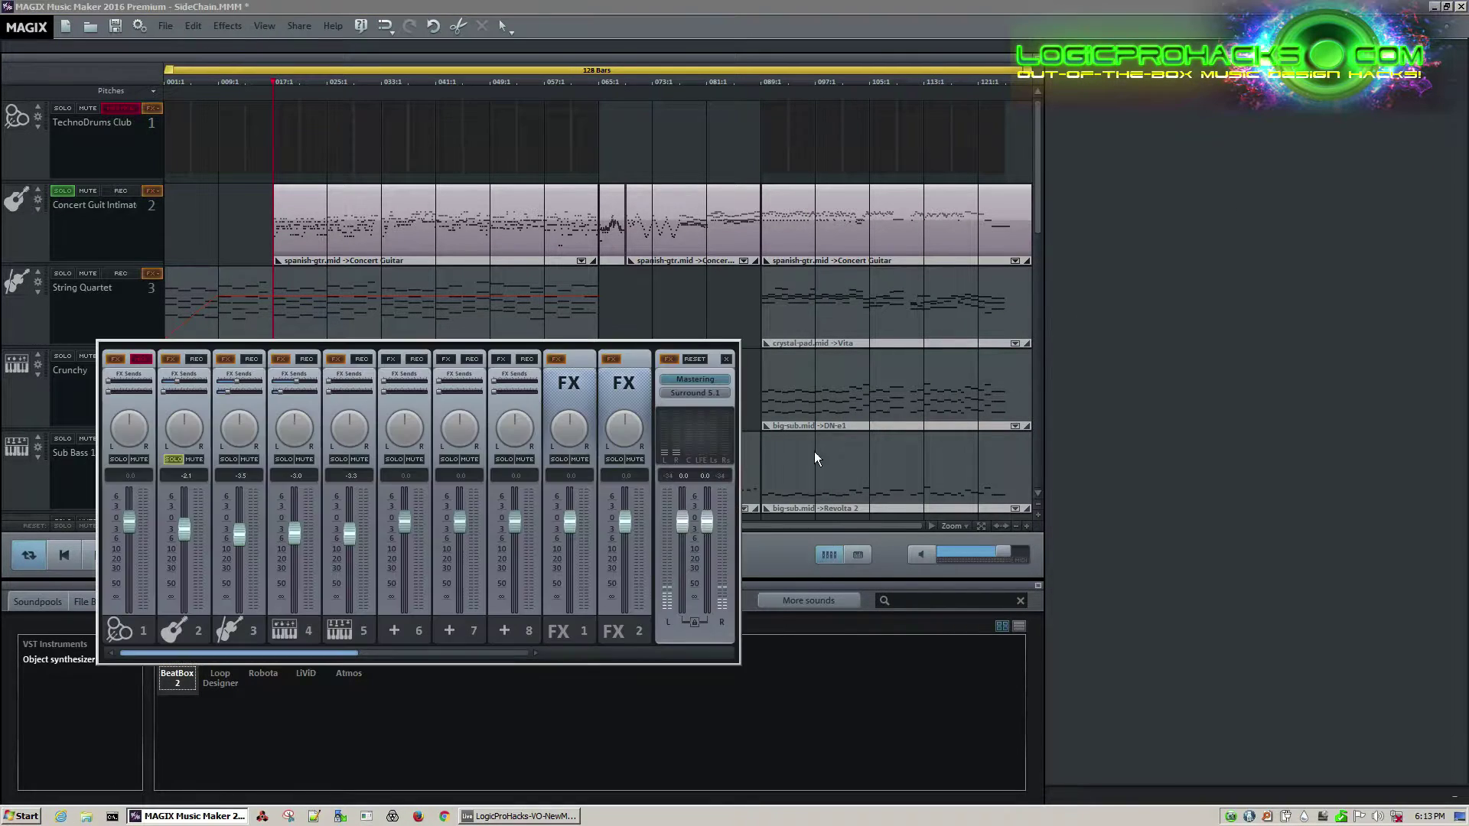
{"action": "left_click_drag", "start_coordinate": [561, 342], "coordinate": [1015, 222]}
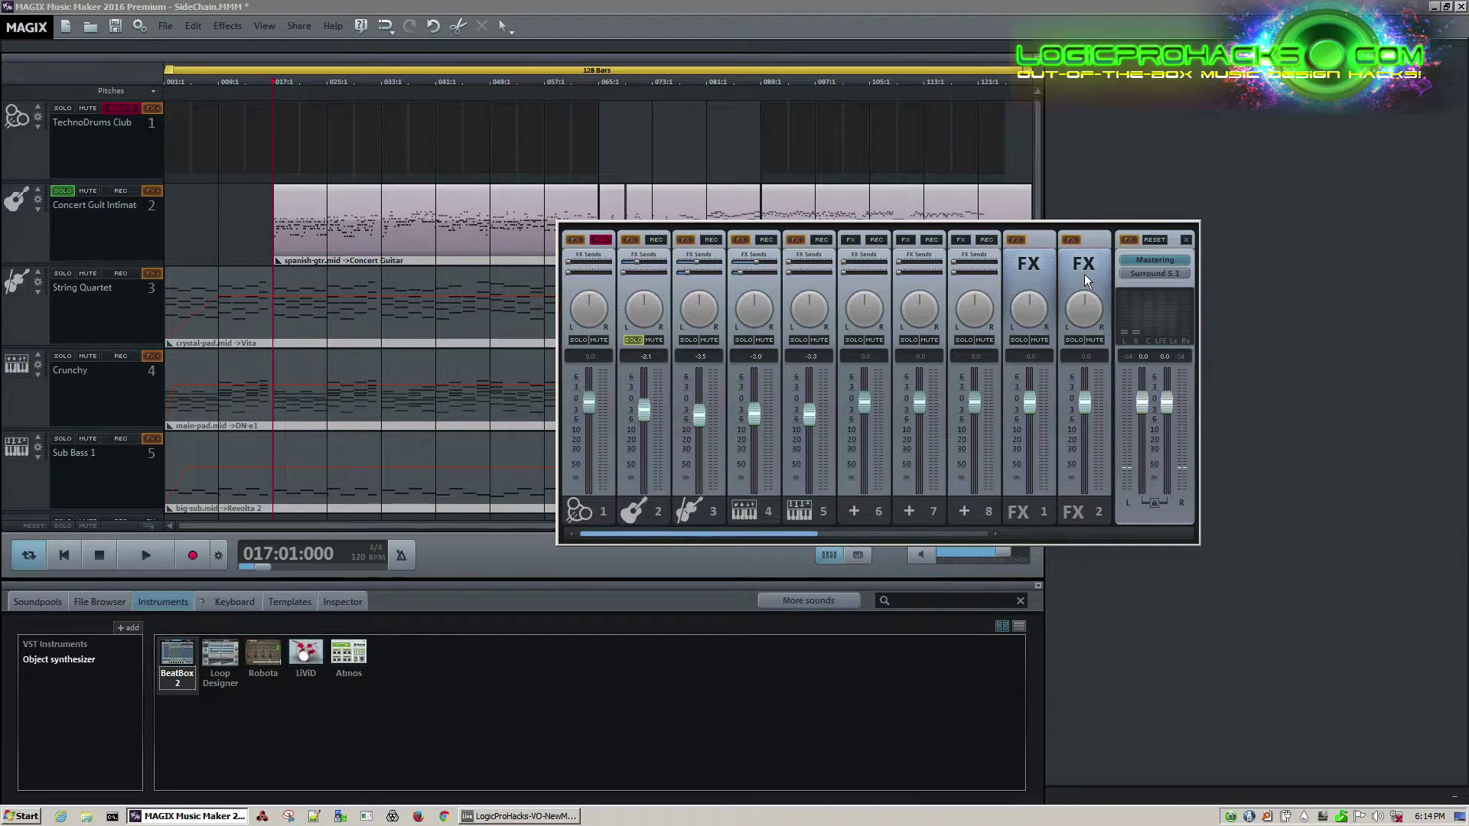
{"action": "left_click", "coordinate": [1021, 242]}
{"action": "left_click", "coordinate": [296, 61]}
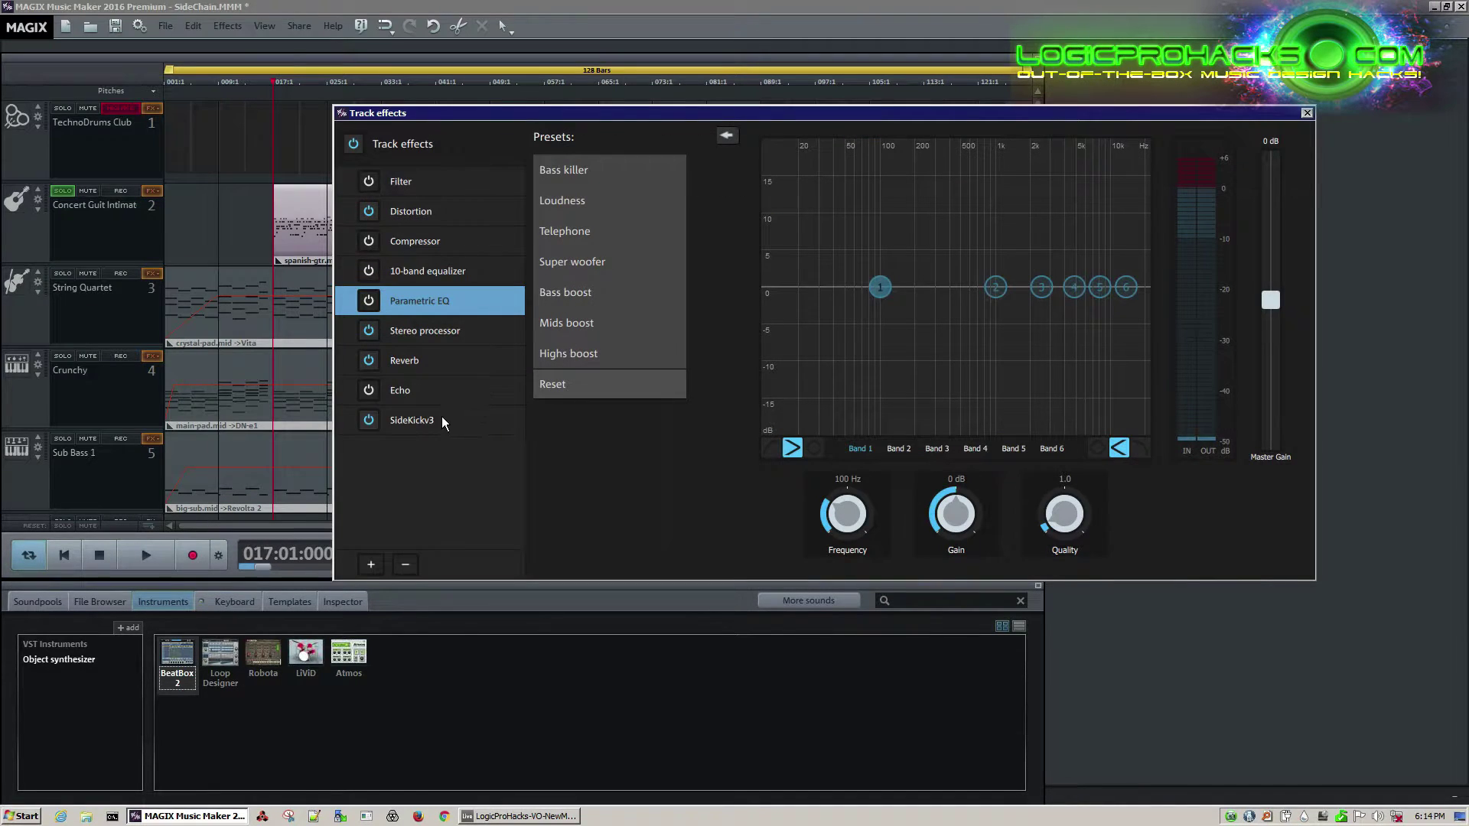
{"action": "left_click", "coordinate": [436, 420]}
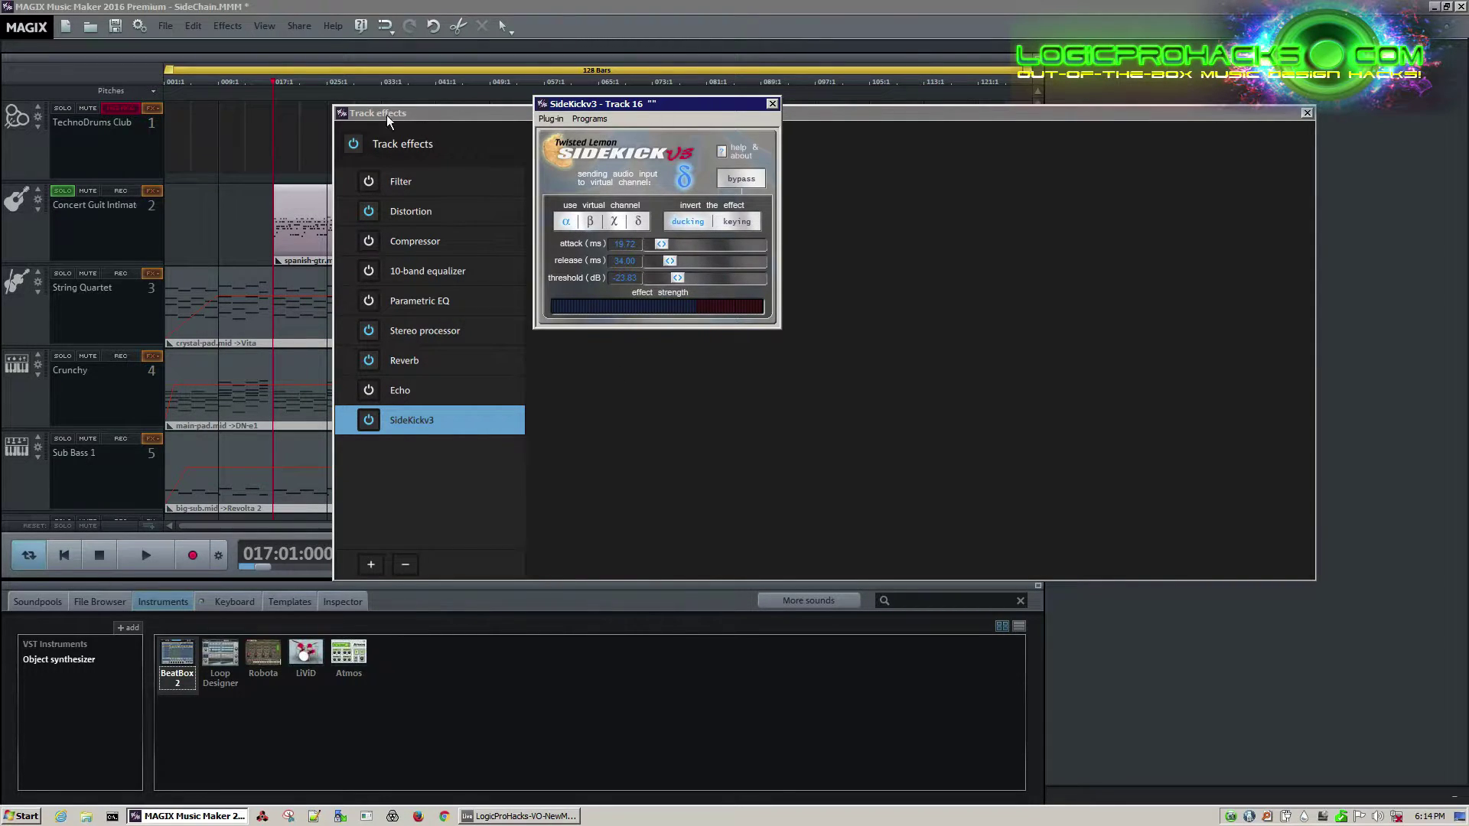
{"action": "left_click", "coordinate": [772, 103]}
{"action": "left_click", "coordinate": [1307, 112]}
In the mixer, solo the drums and FX 1 channels, unsolo the guitar, and mute tracks 2, 3 and 5
{"action": "left_click_drag", "start_coordinate": [1080, 231], "coordinate": [1280, 193]}
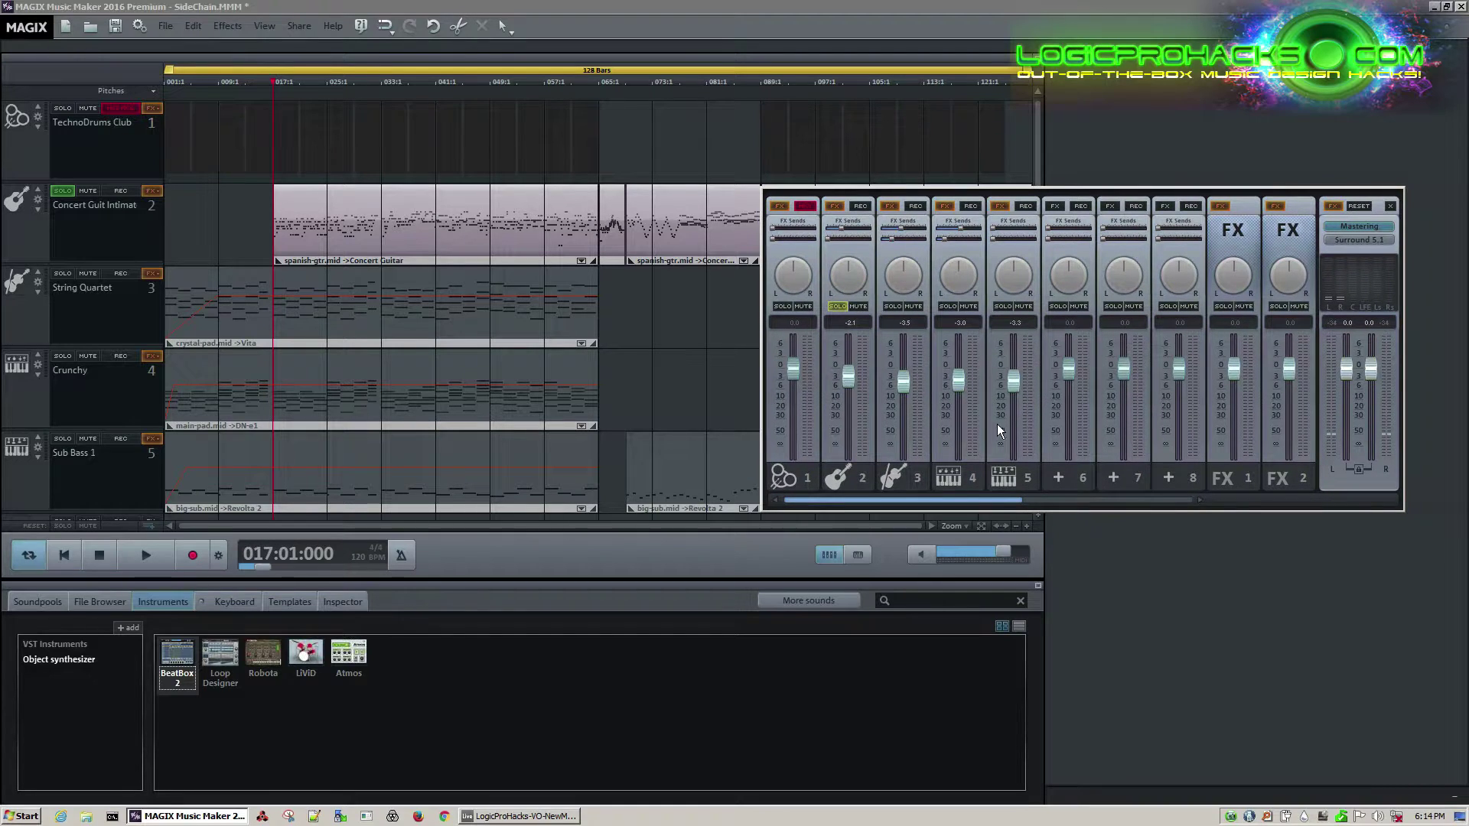
{"action": "left_click", "coordinate": [1222, 307]}
{"action": "left_click", "coordinate": [912, 306]}
{"action": "left_click", "coordinate": [865, 306]}
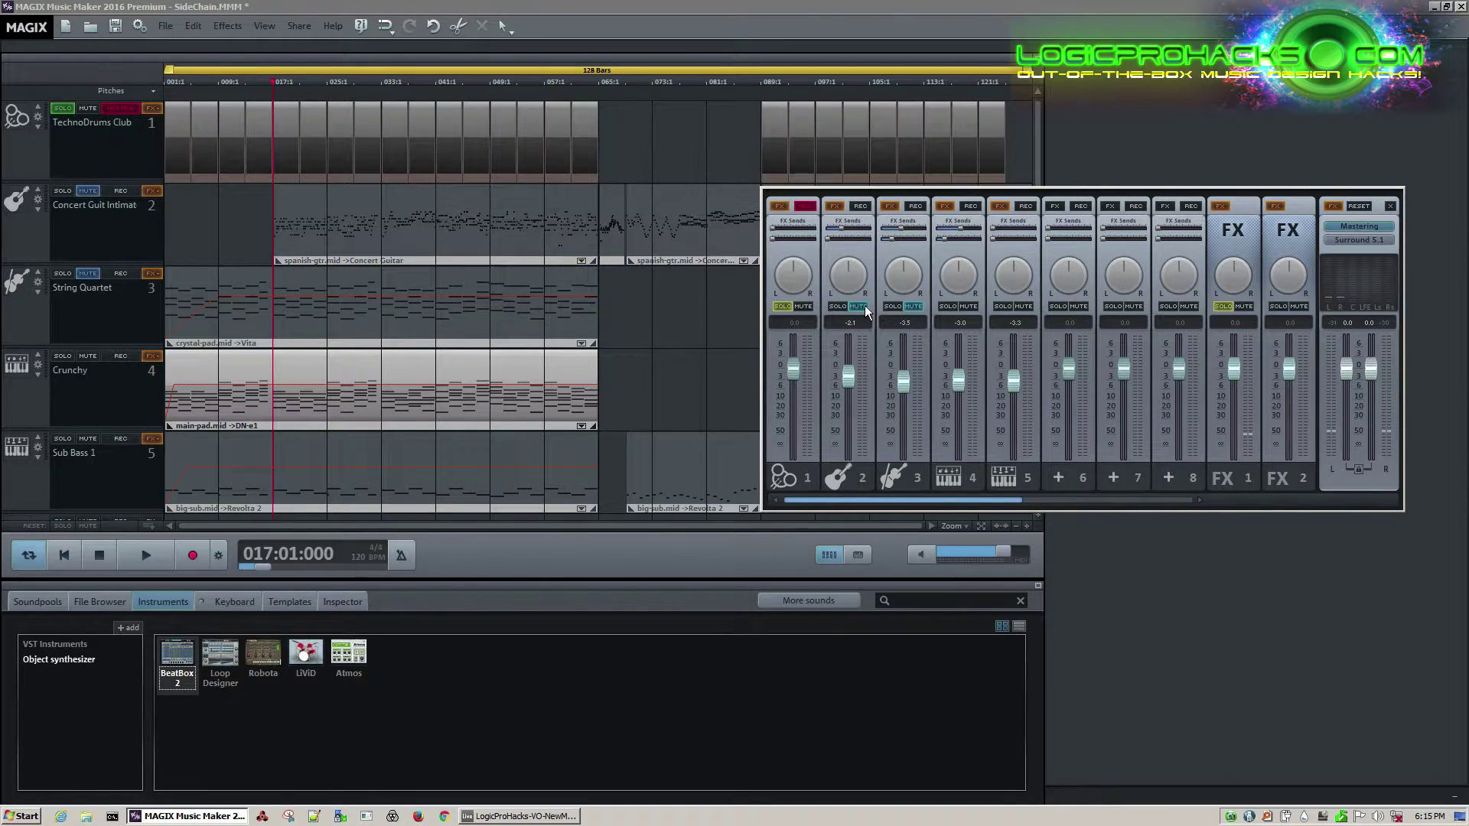
{"action": "left_click", "coordinate": [1024, 306]}
Play from bar 17 while nudging the Crunchy channel's first FX send, then stop and unmute tracks 3 and 5
{"action": "key", "text": "space"}
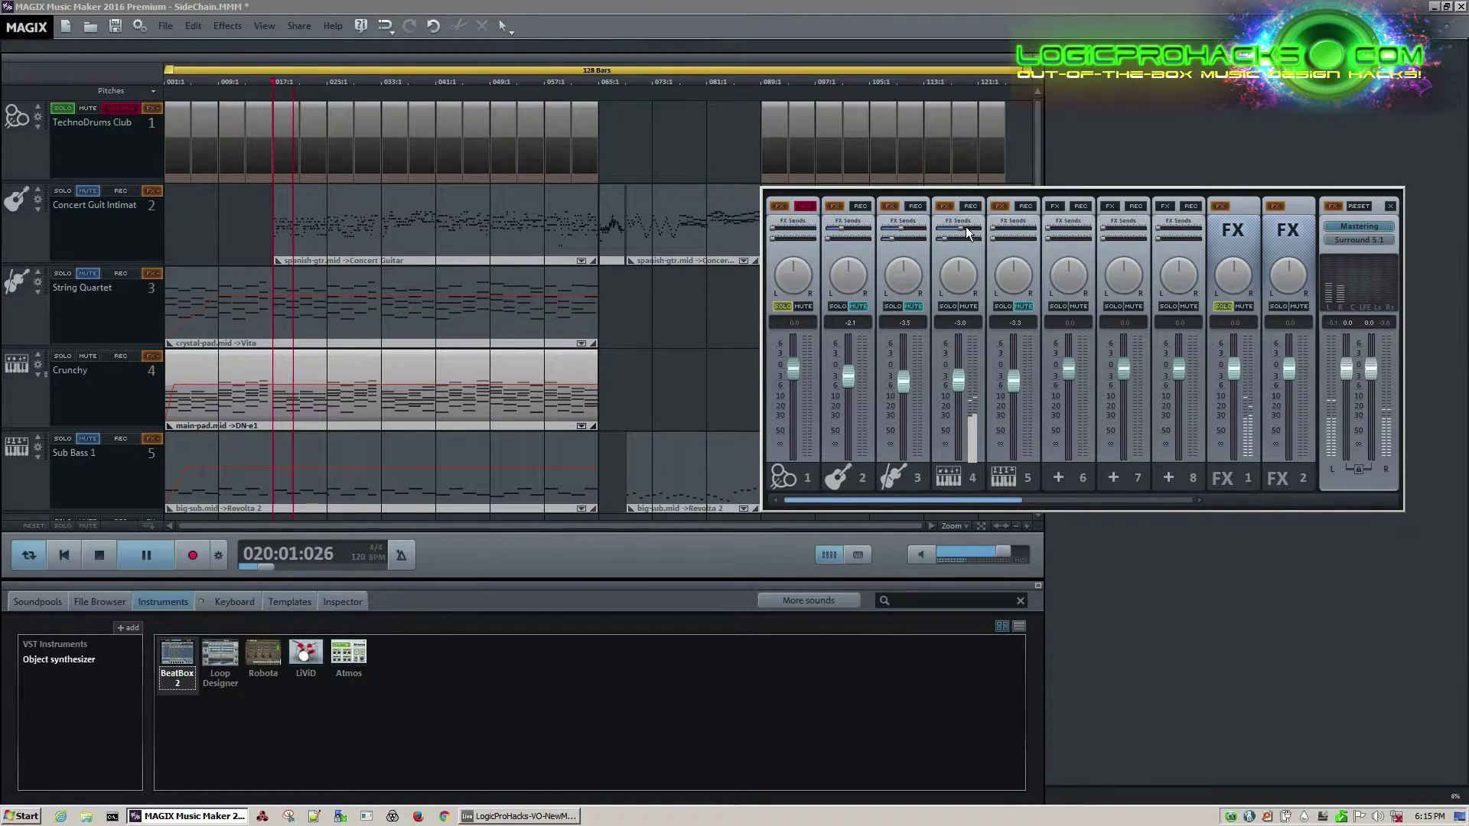
{"action": "left_click_drag", "start_coordinate": [963, 227], "coordinate": [961, 228]}
{"action": "key", "text": "space"}
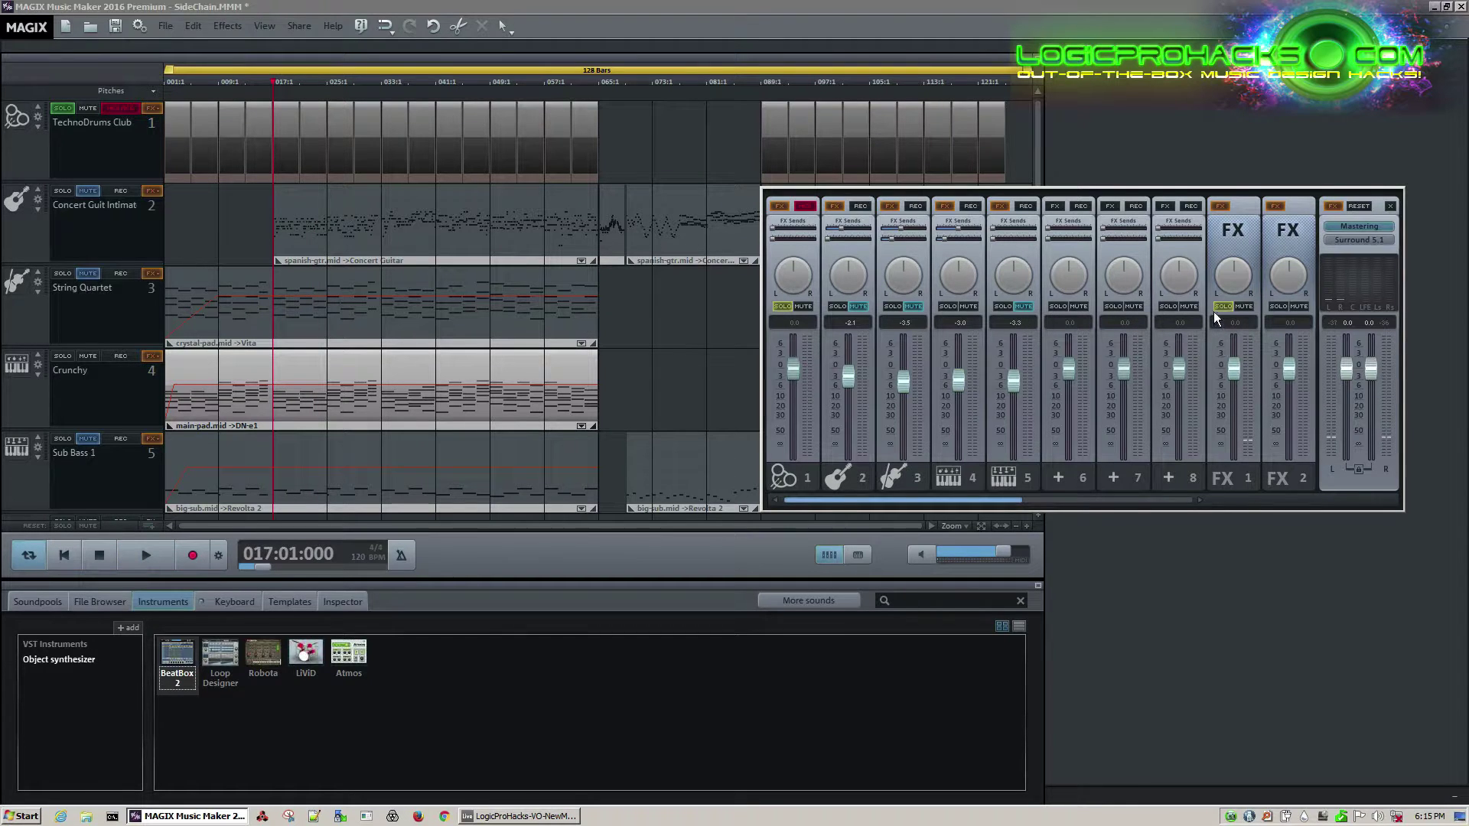
{"action": "left_click", "coordinate": [1021, 307]}
{"action": "left_click", "coordinate": [915, 307]}
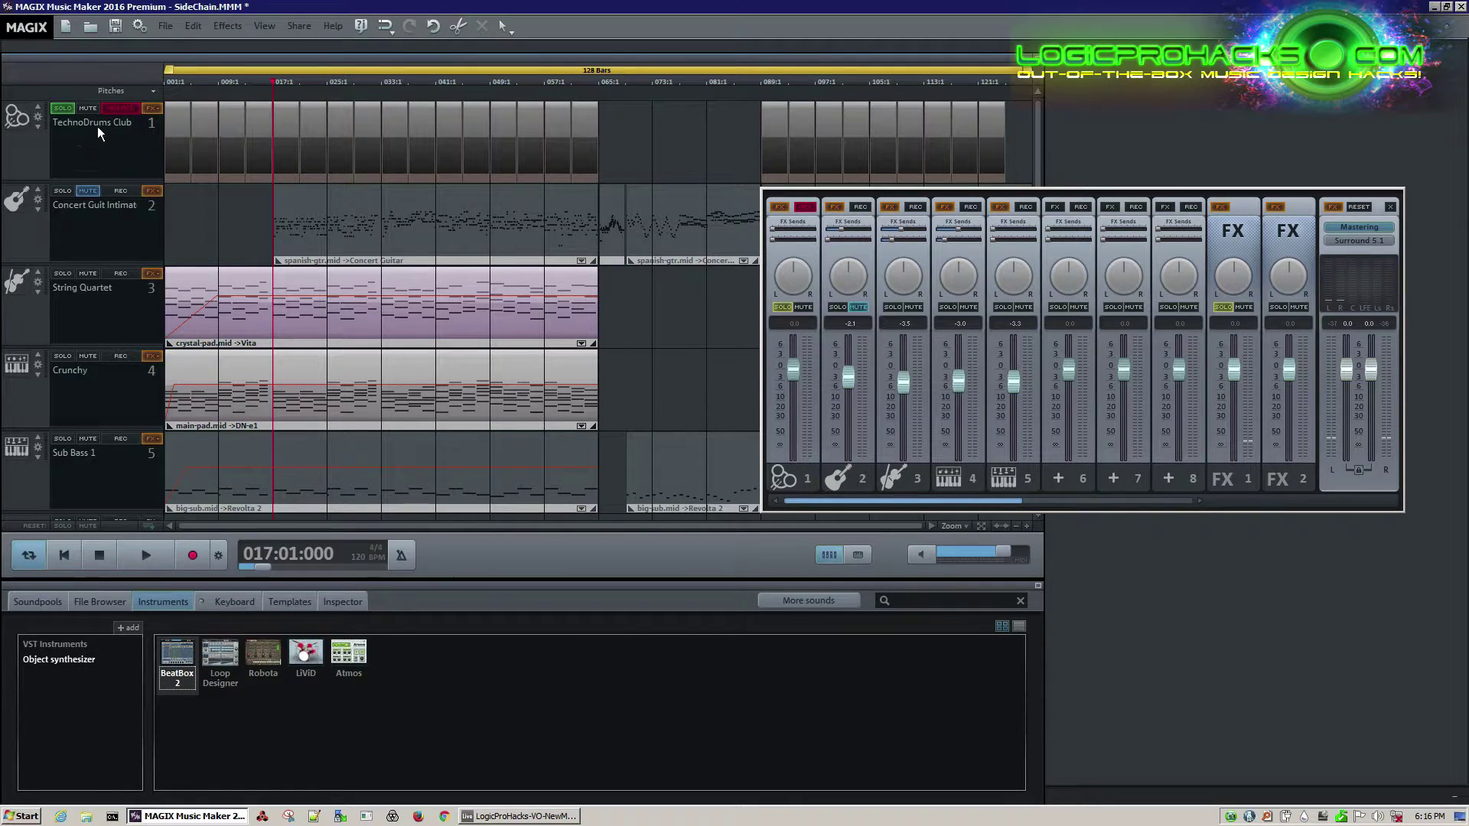
Examine the first drum clip's kick pattern in BeatBox 2, then close it and the mixer
{"action": "left_click", "coordinate": [180, 136]}
{"action": "double_click", "coordinate": [182, 135]}
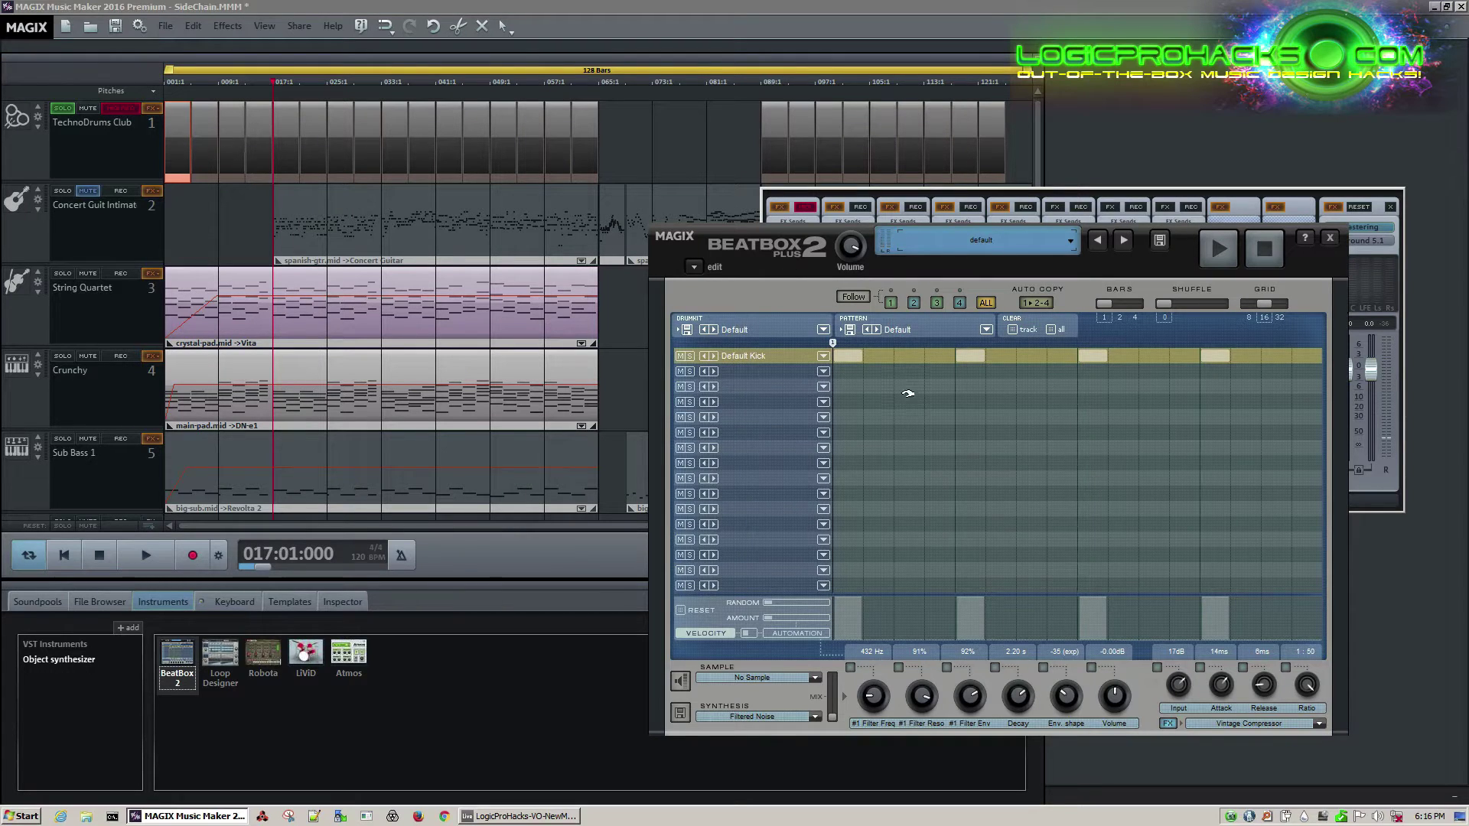
{"action": "left_click", "coordinate": [851, 358]}
{"action": "left_click", "coordinate": [1331, 238]}
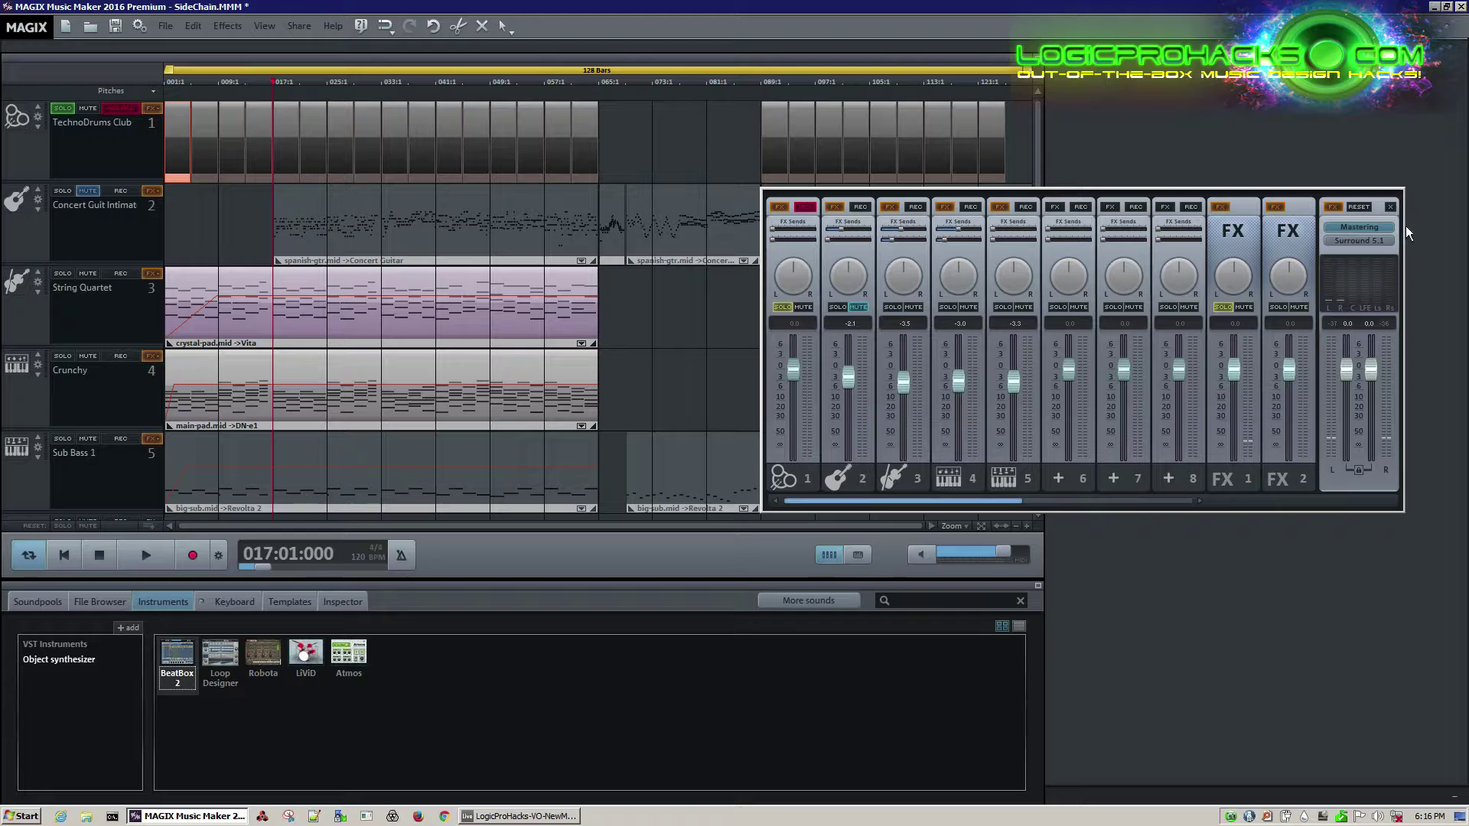
{"action": "left_click", "coordinate": [1391, 207]}
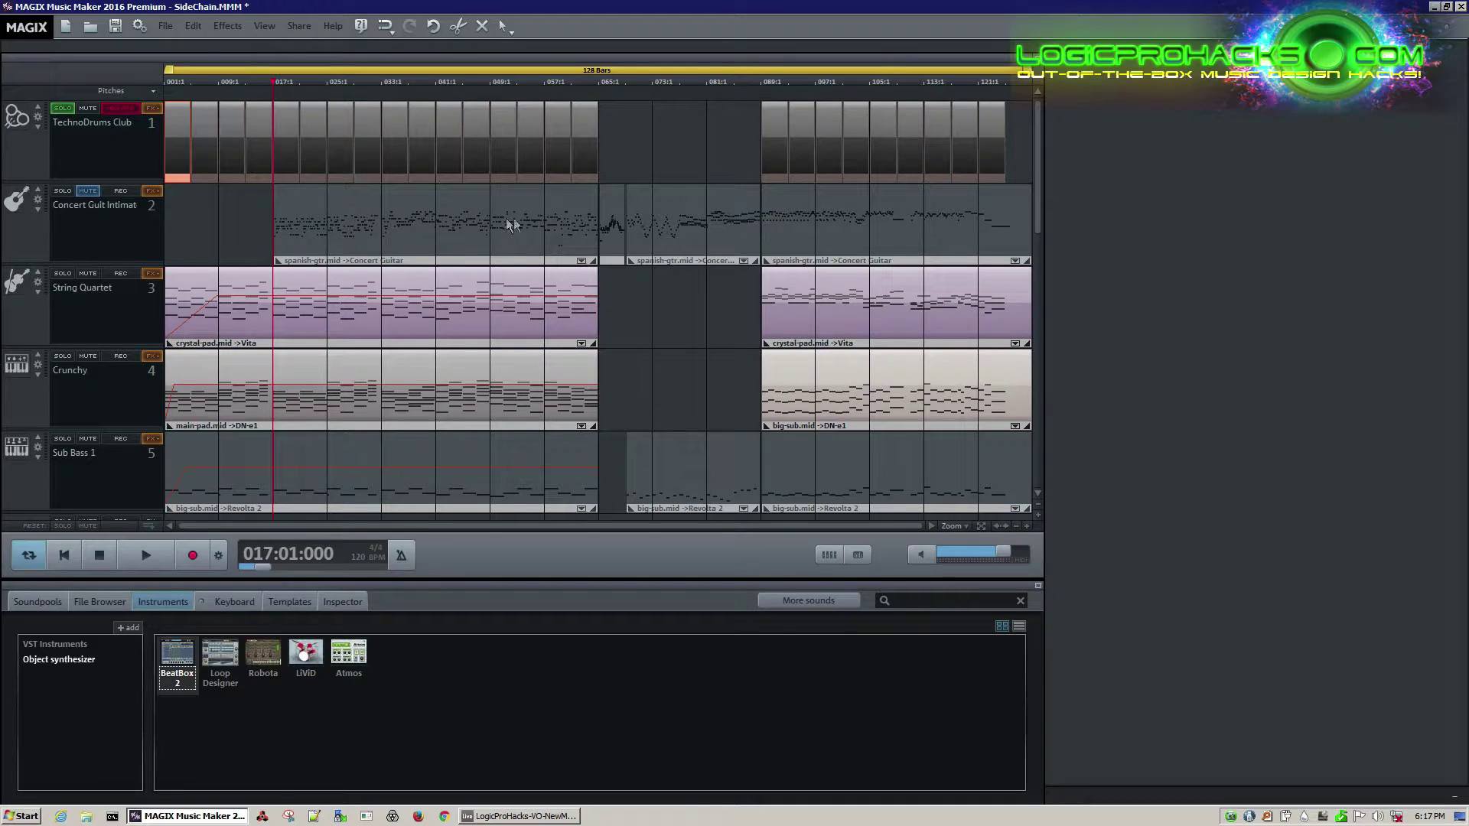
Unmute the Concert Guit Intimate track and solo it together with the TechnoDrums Club track
{"action": "left_click", "coordinate": [89, 191]}
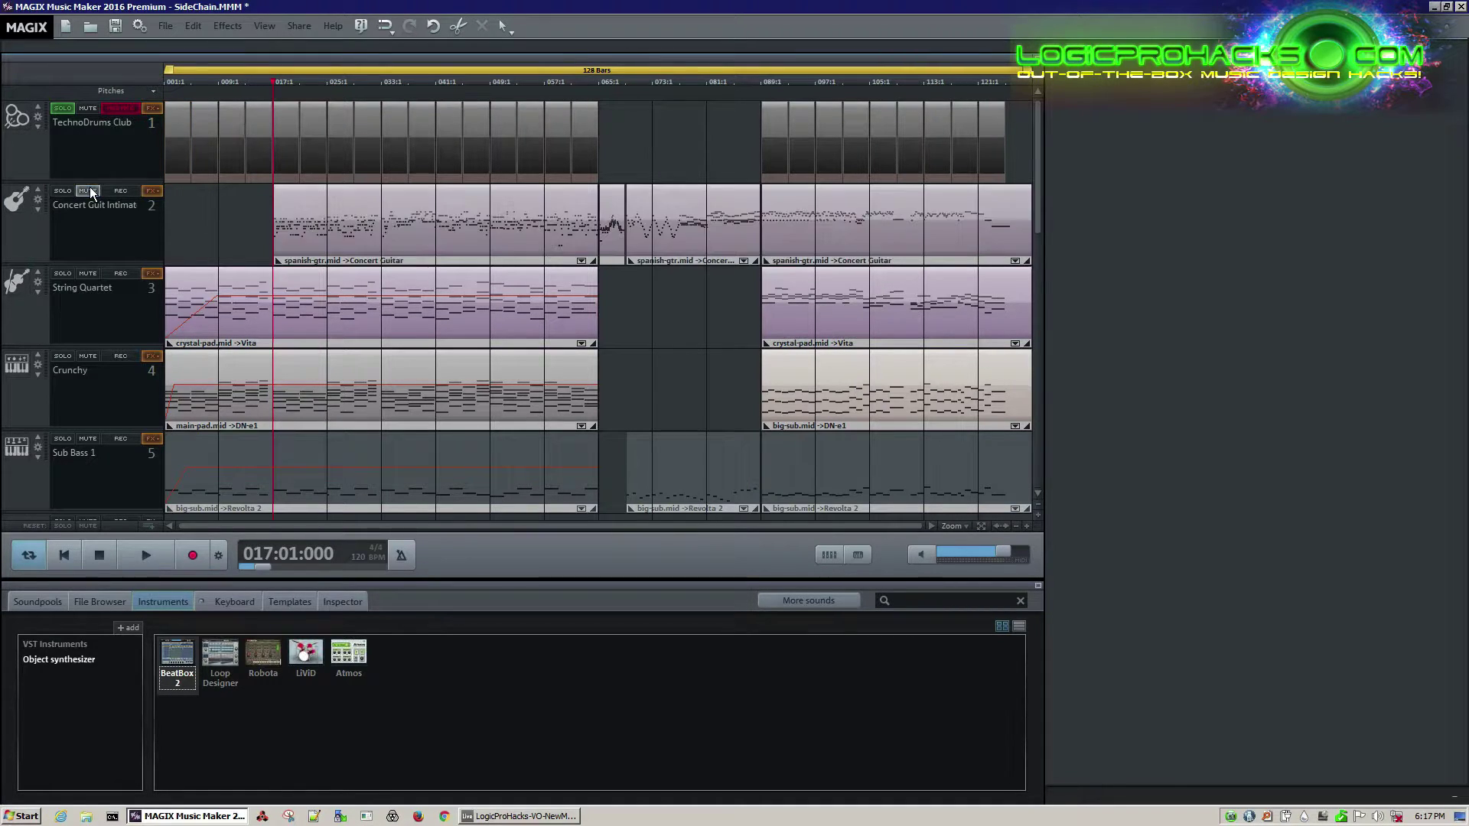
{"action": "left_click", "coordinate": [65, 191]}
{"action": "left_click", "coordinate": [66, 109]}
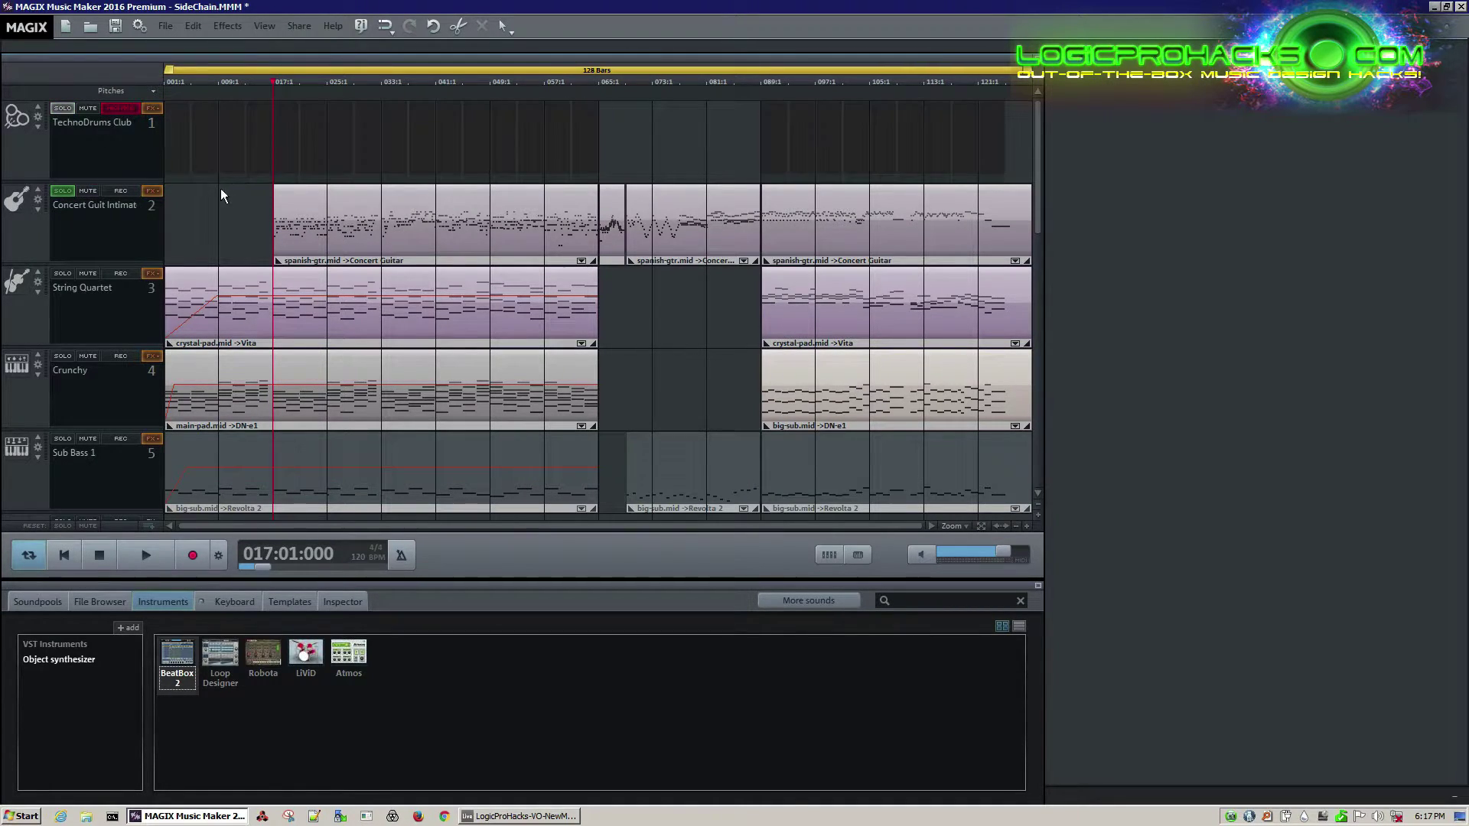
{"action": "left_click", "coordinate": [62, 108]}
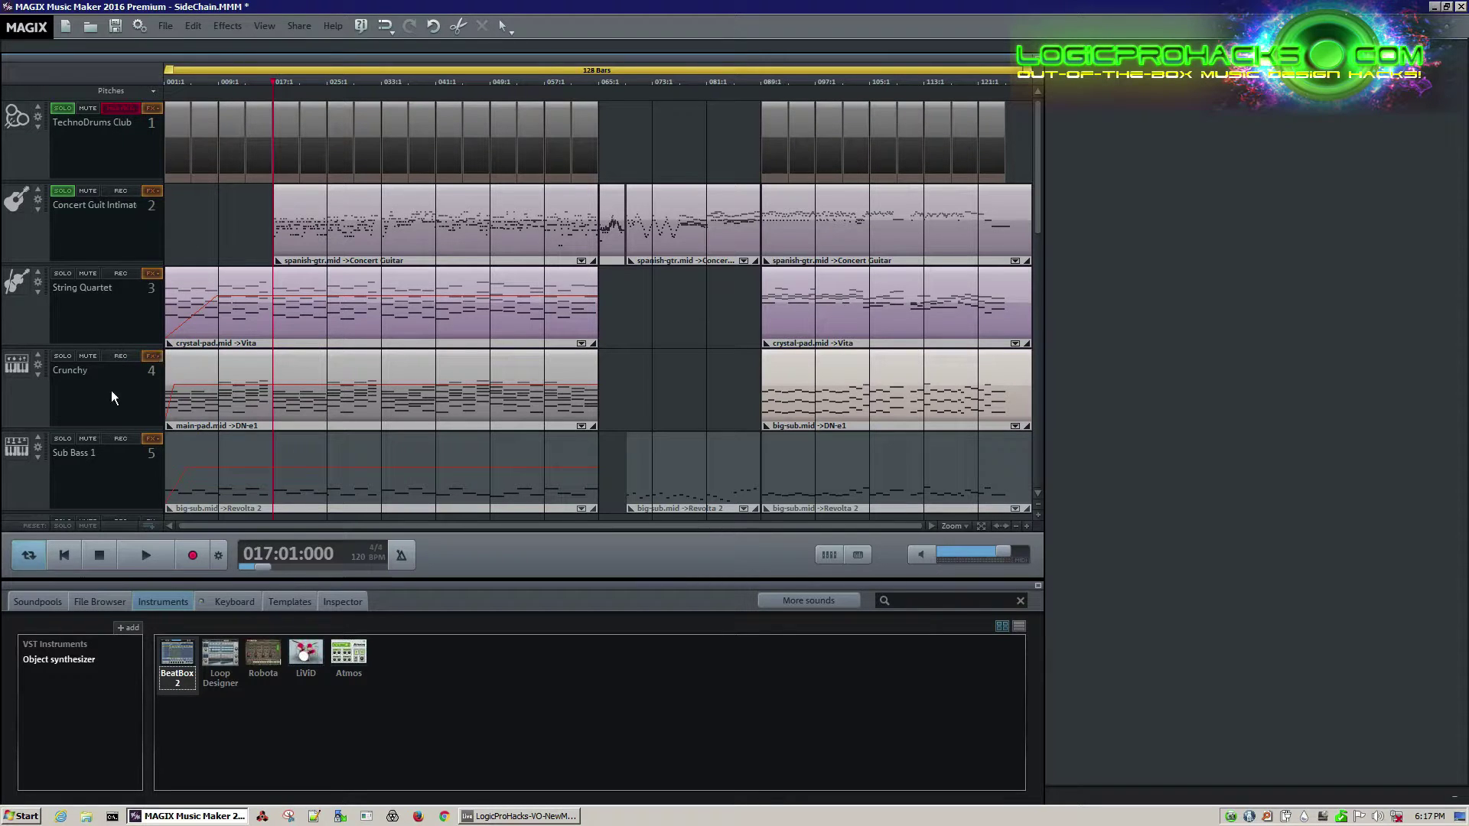
Play from bar 17 with the Concert Guitar instrument open and tracks 3 to 5 muted, then stop and close the instrument
{"action": "left_click", "coordinate": [37, 199]}
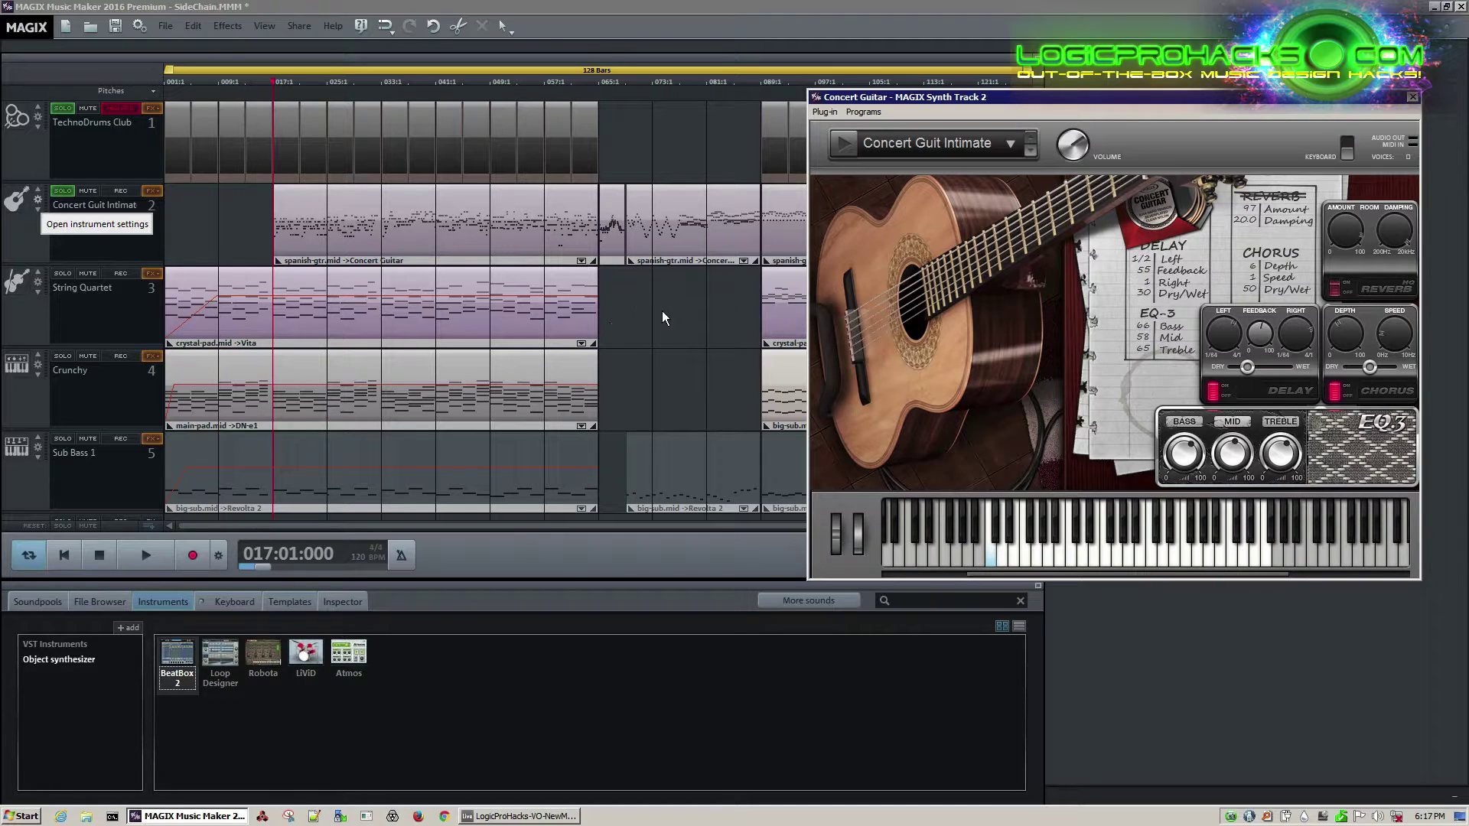
{"action": "key", "text": "space"}
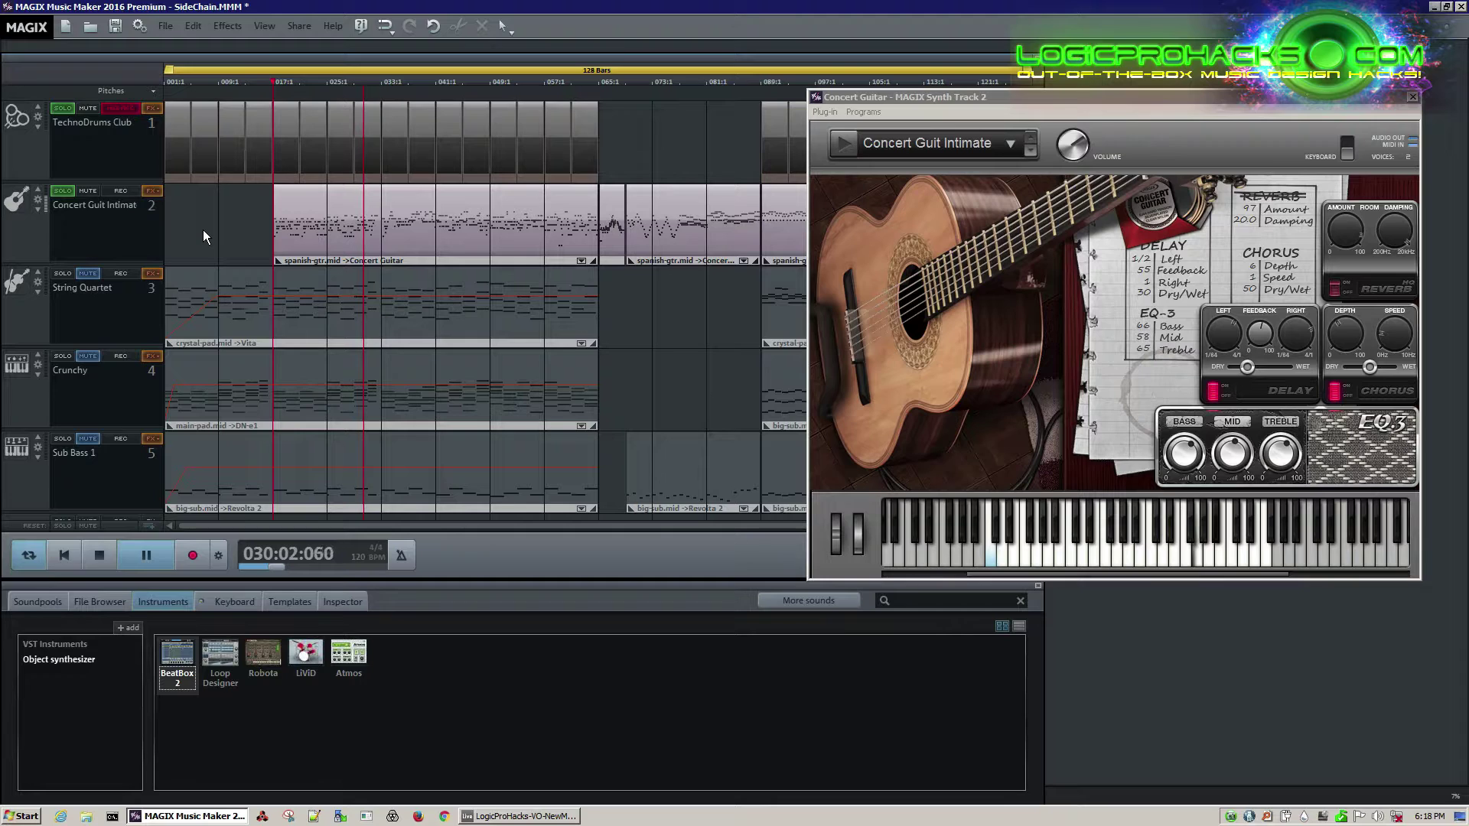
{"action": "key", "text": "space"}
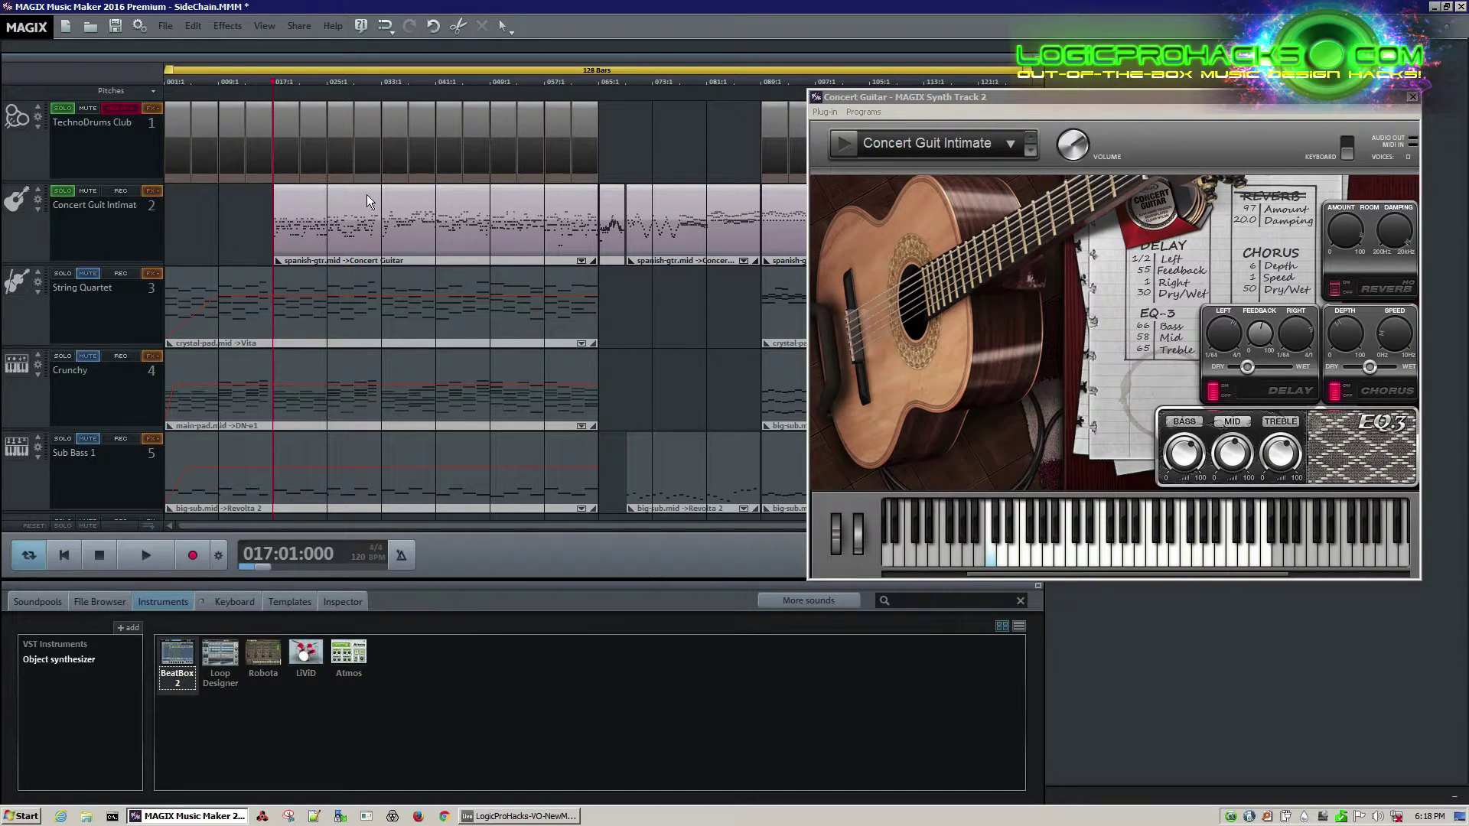
{"action": "left_click", "coordinate": [1412, 97]}
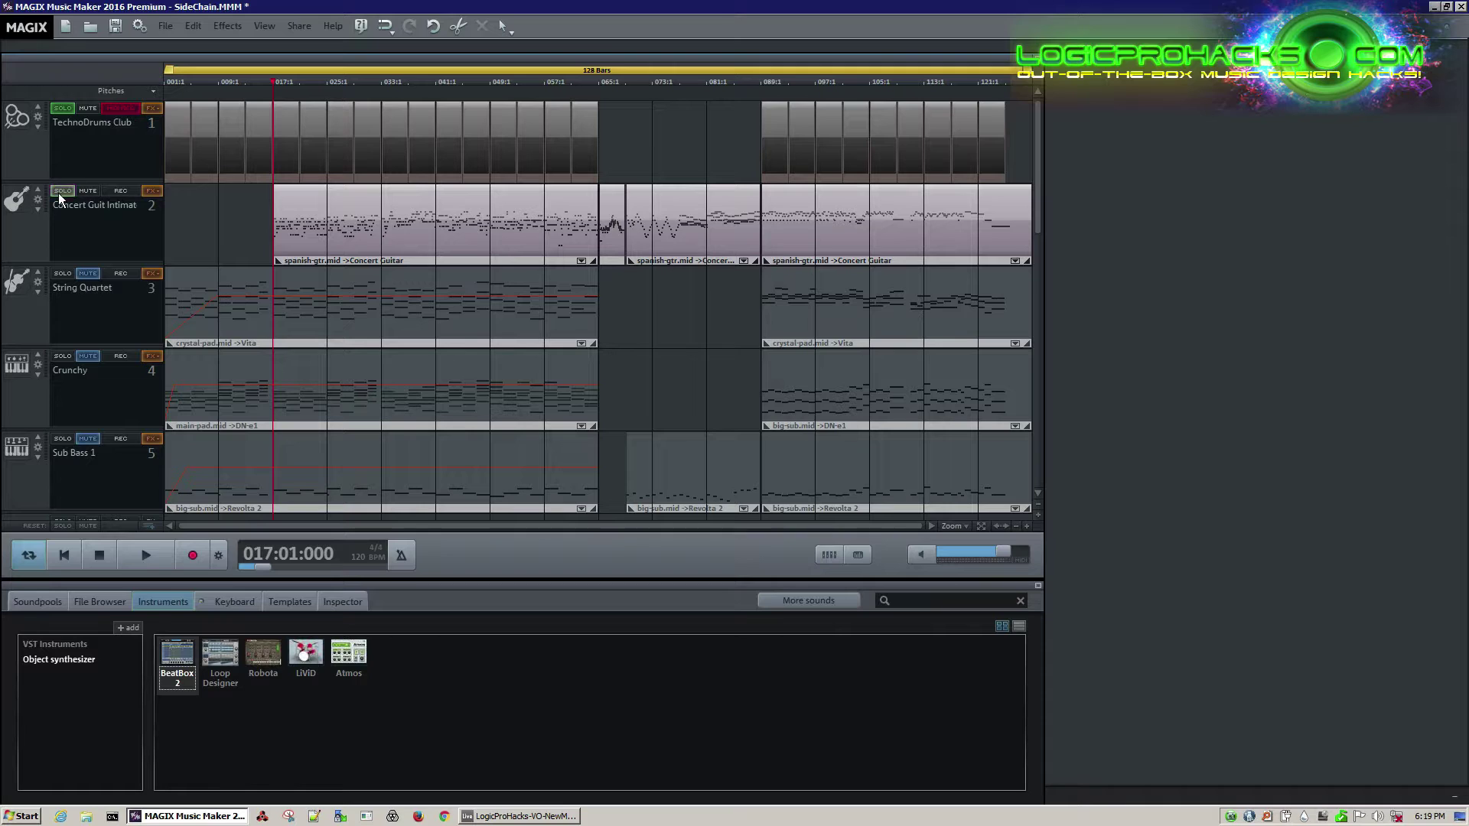
Clear the remaining track solos and mutes, and play the full arrangement from bar 1 with the mixer open below the tracks
{"action": "left_click", "coordinate": [62, 108]}
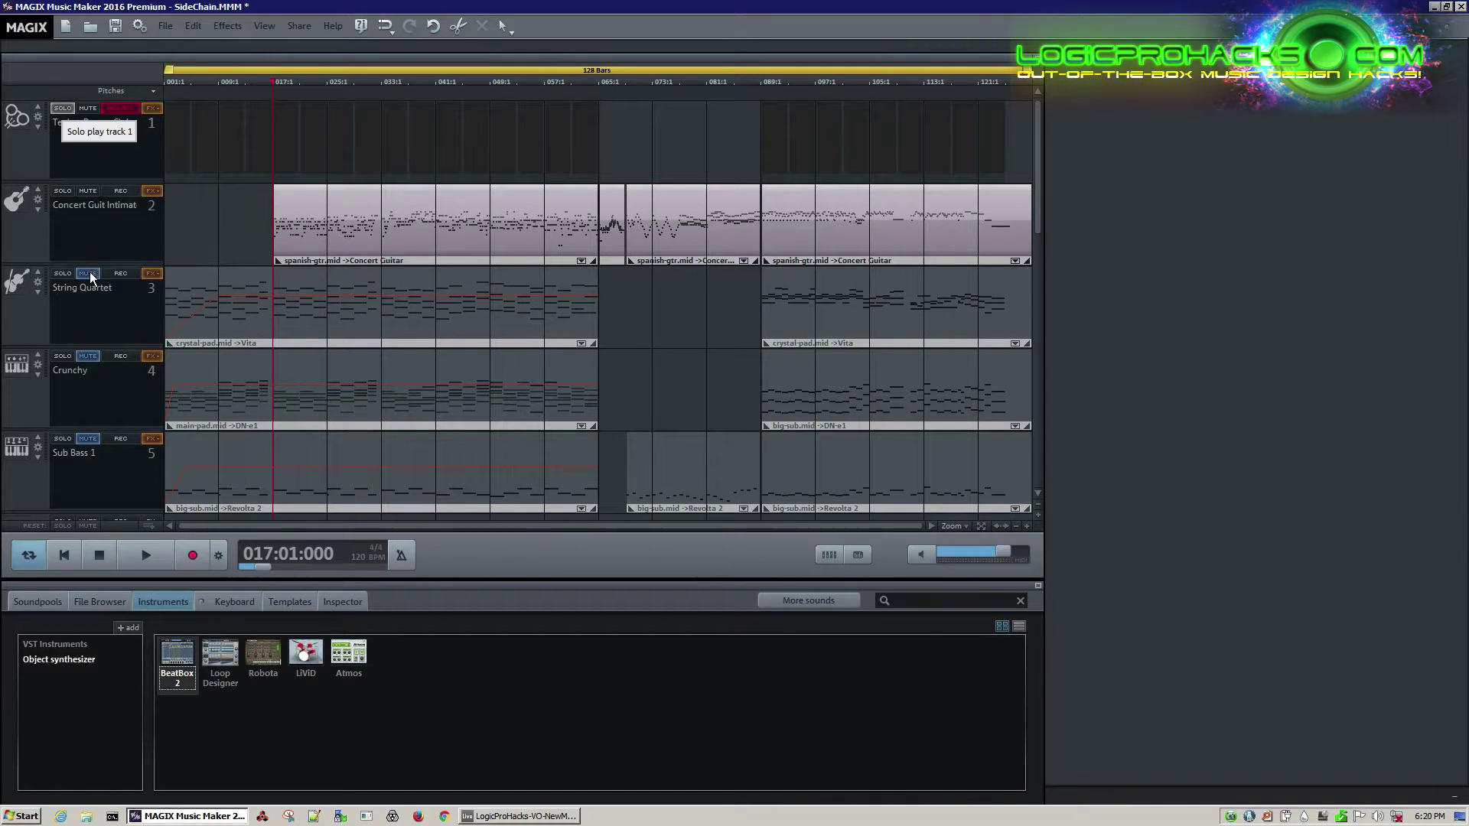
{"action": "left_click", "coordinate": [94, 305]}
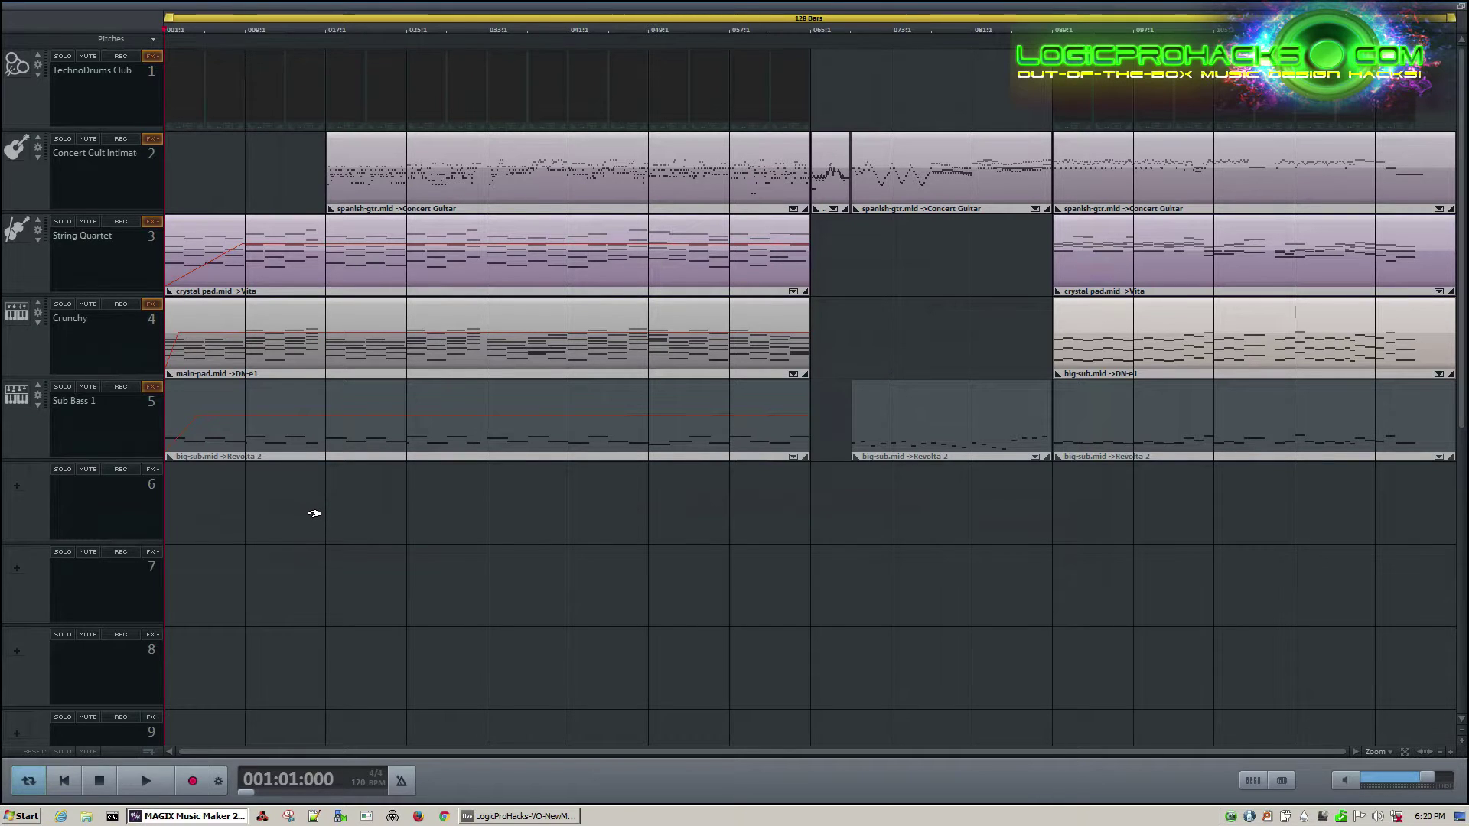
{"action": "key", "text": "space"}
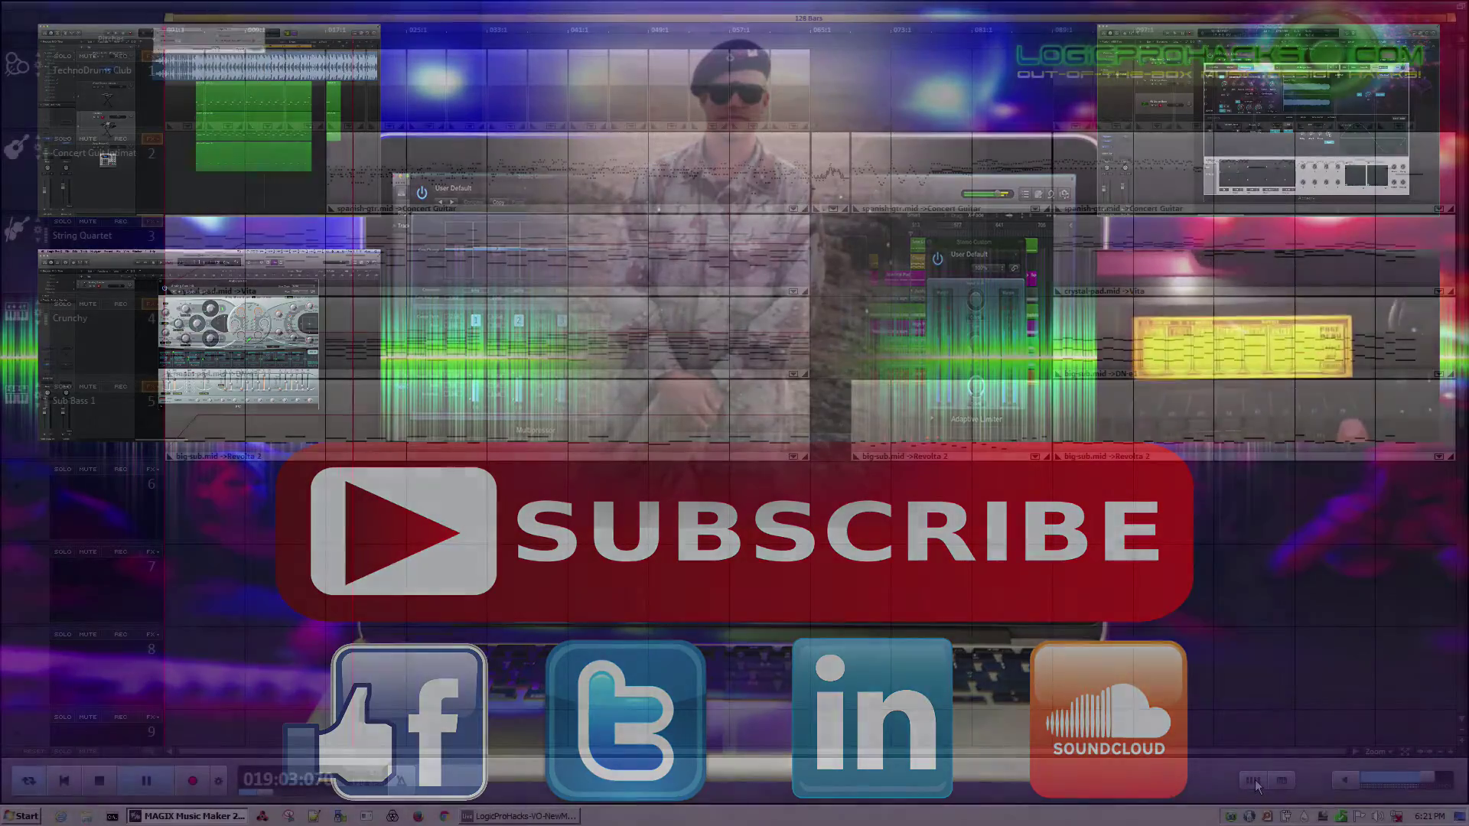
{"action": "left_click", "coordinate": [1254, 780]}
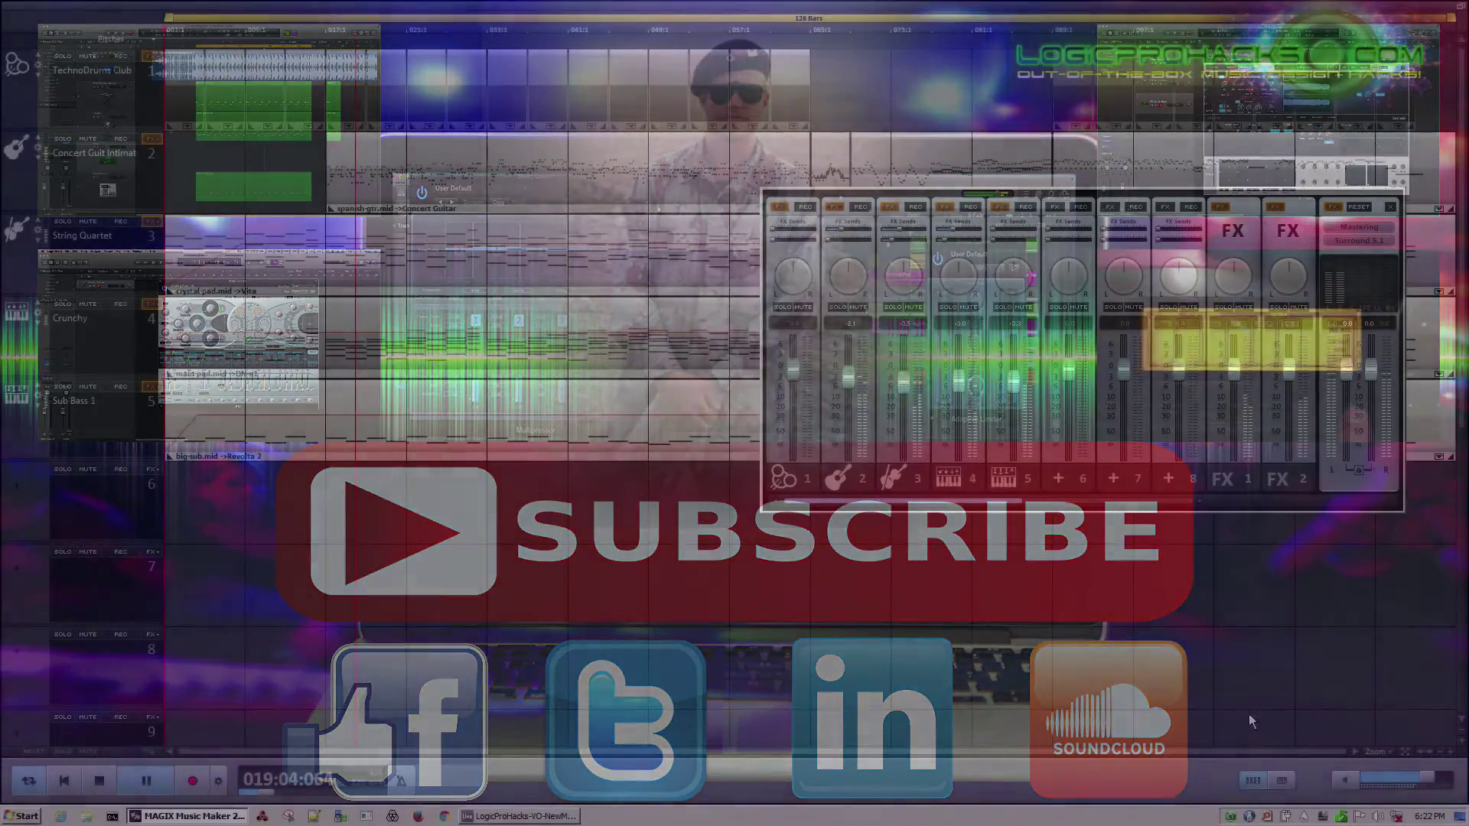
{"action": "left_click_drag", "start_coordinate": [1118, 191], "coordinate": [1123, 433]}
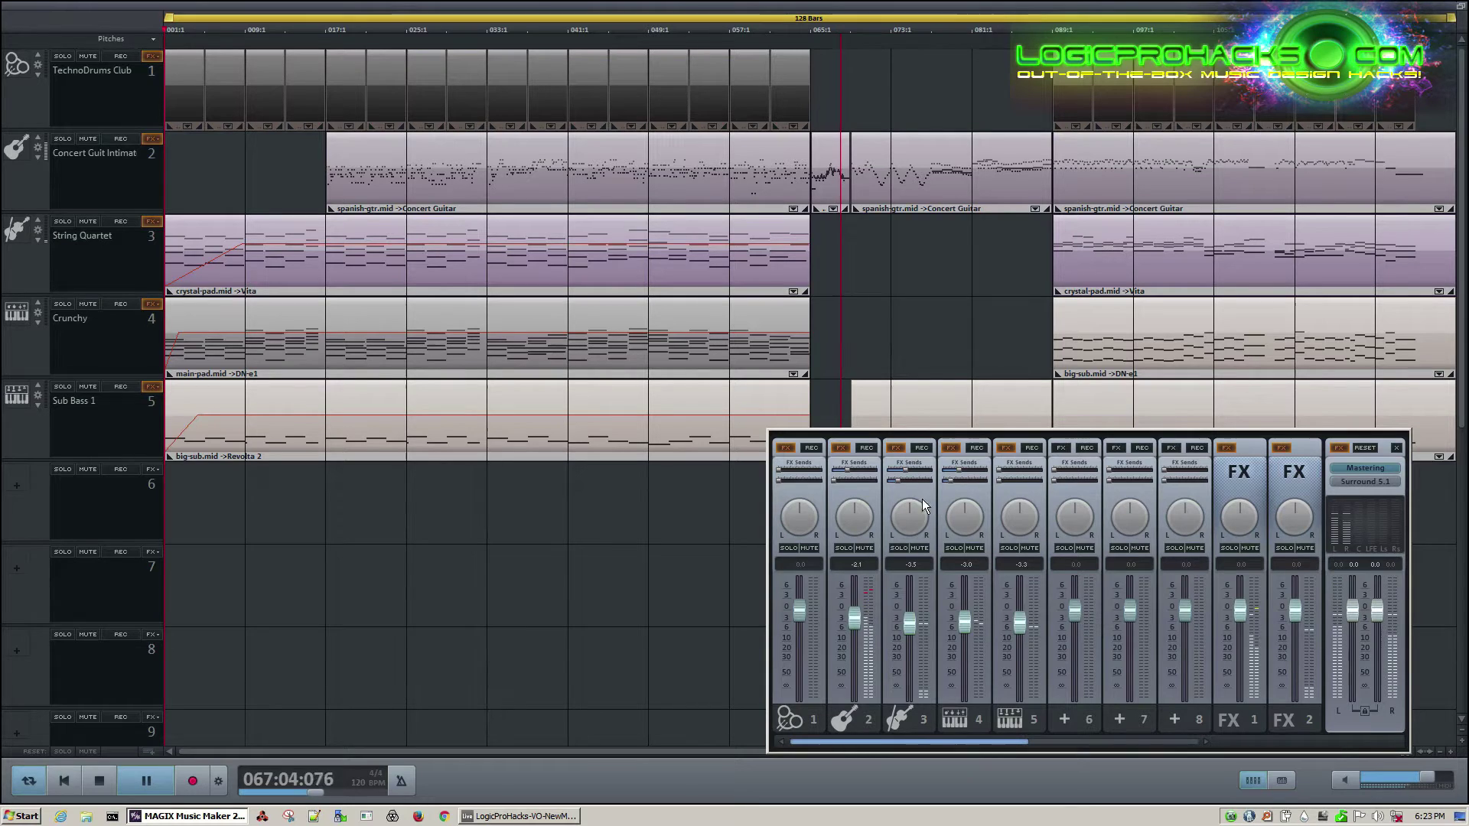
View the notes of the spanish-gtr.mid clip starting near bar 69 in the MIDI editor, close it, and move the mixer off the later Sub Bass clips
{"action": "left_click_drag", "start_coordinate": [832, 236], "coordinate": [1002, 156]}
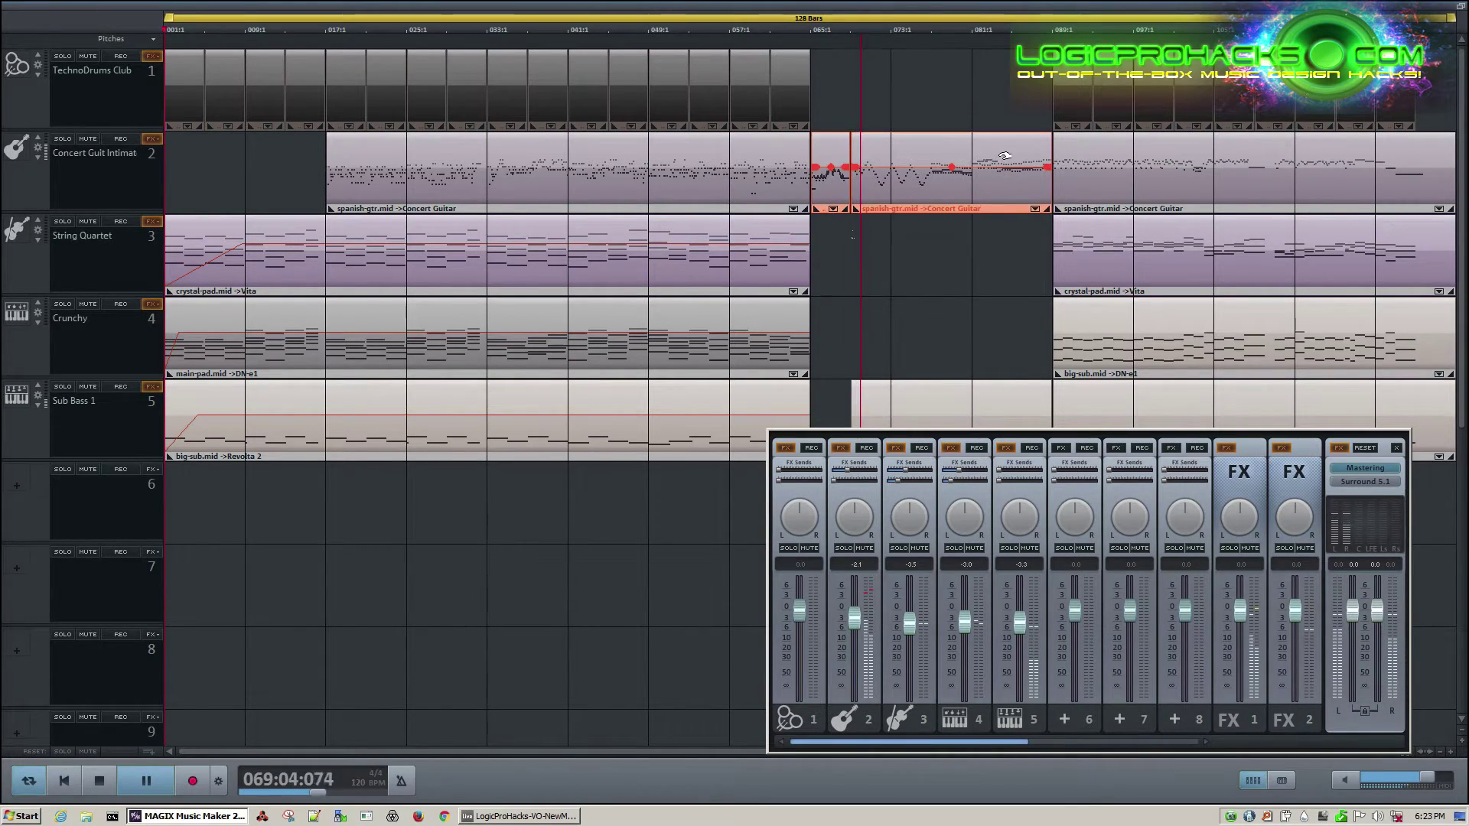
{"action": "double_click", "coordinate": [1002, 158]}
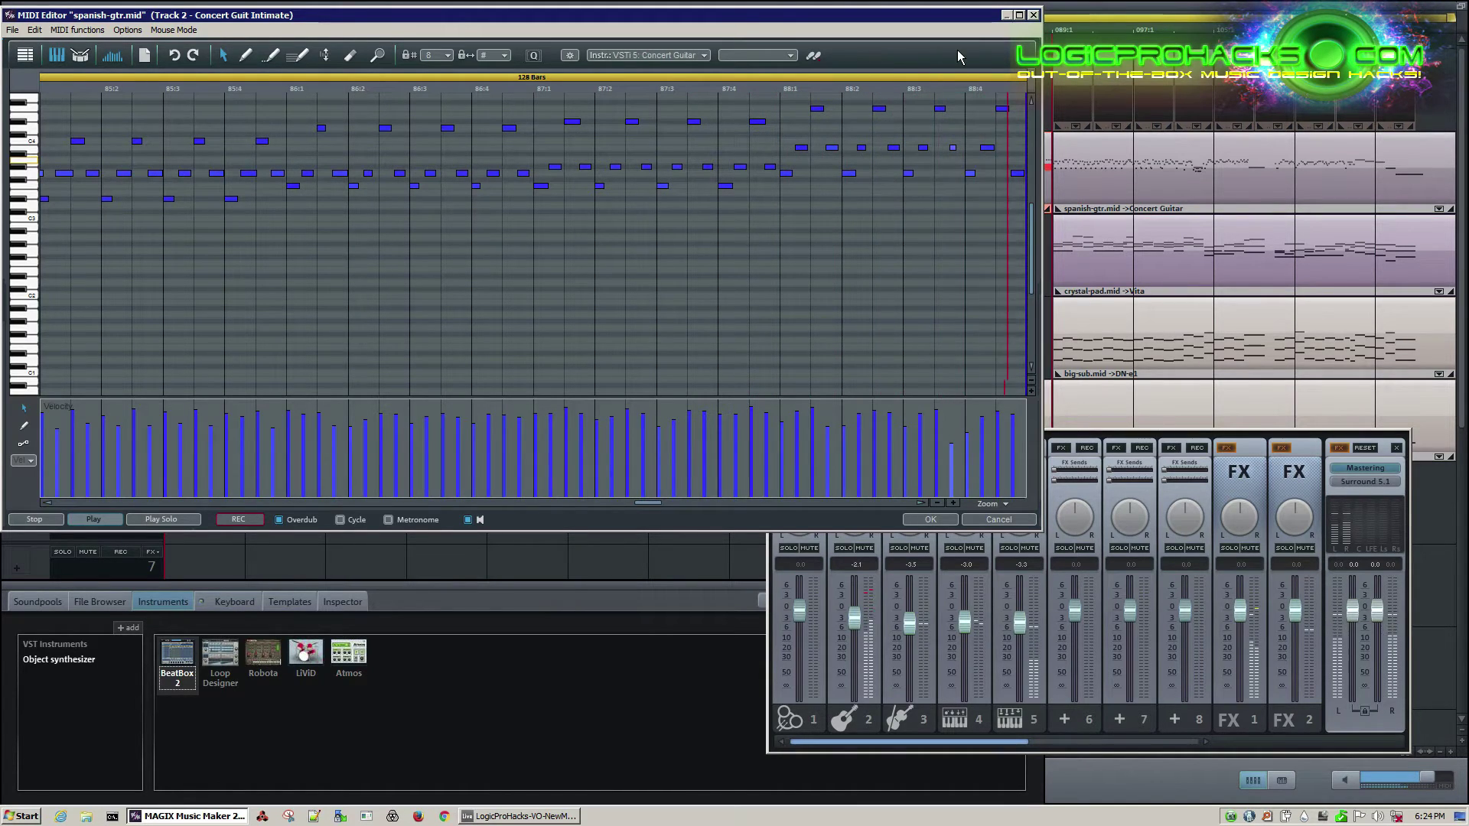
{"action": "left_click", "coordinate": [1032, 16]}
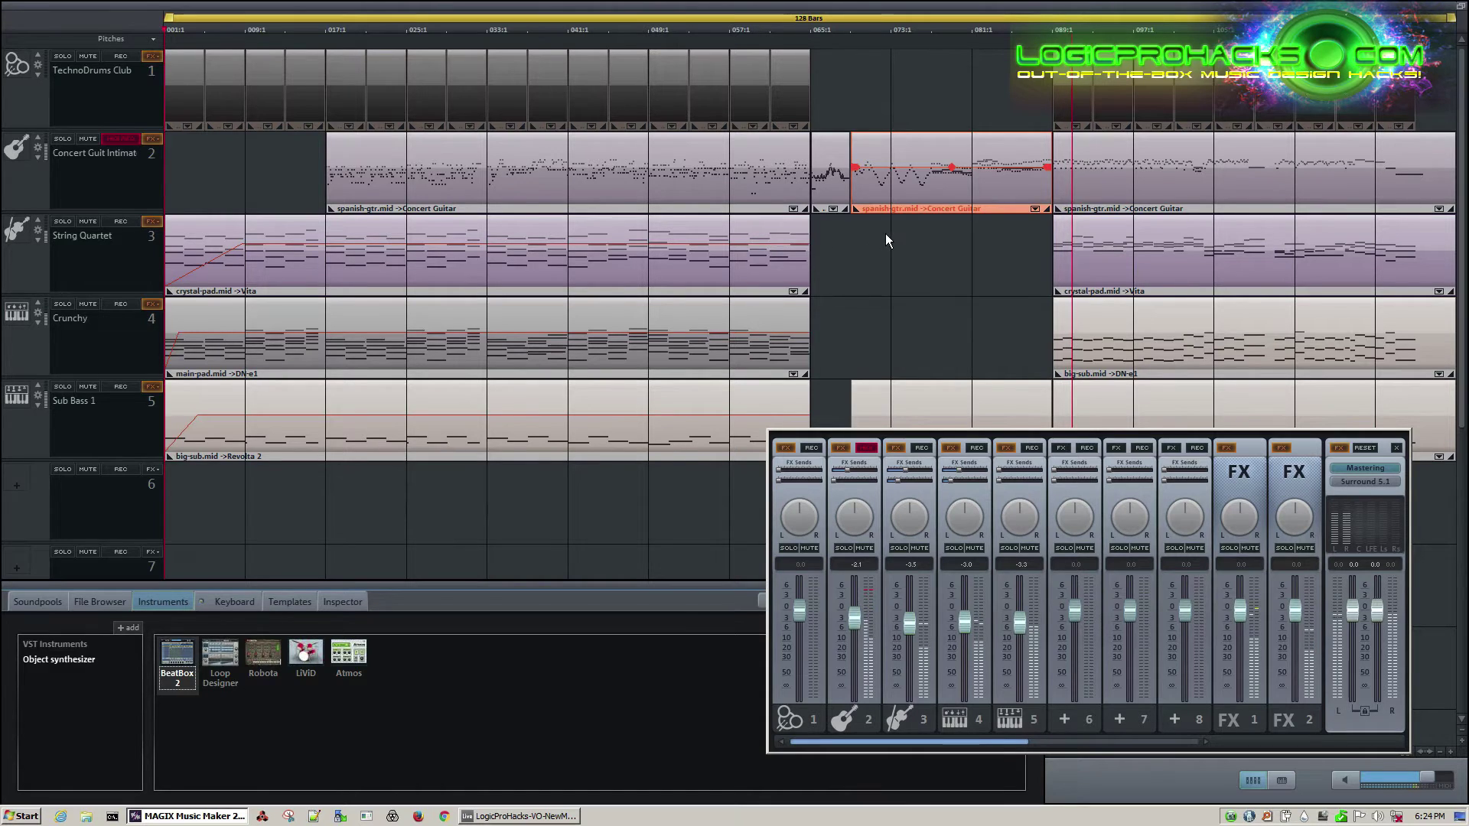
{"action": "left_click", "coordinate": [885, 235]}
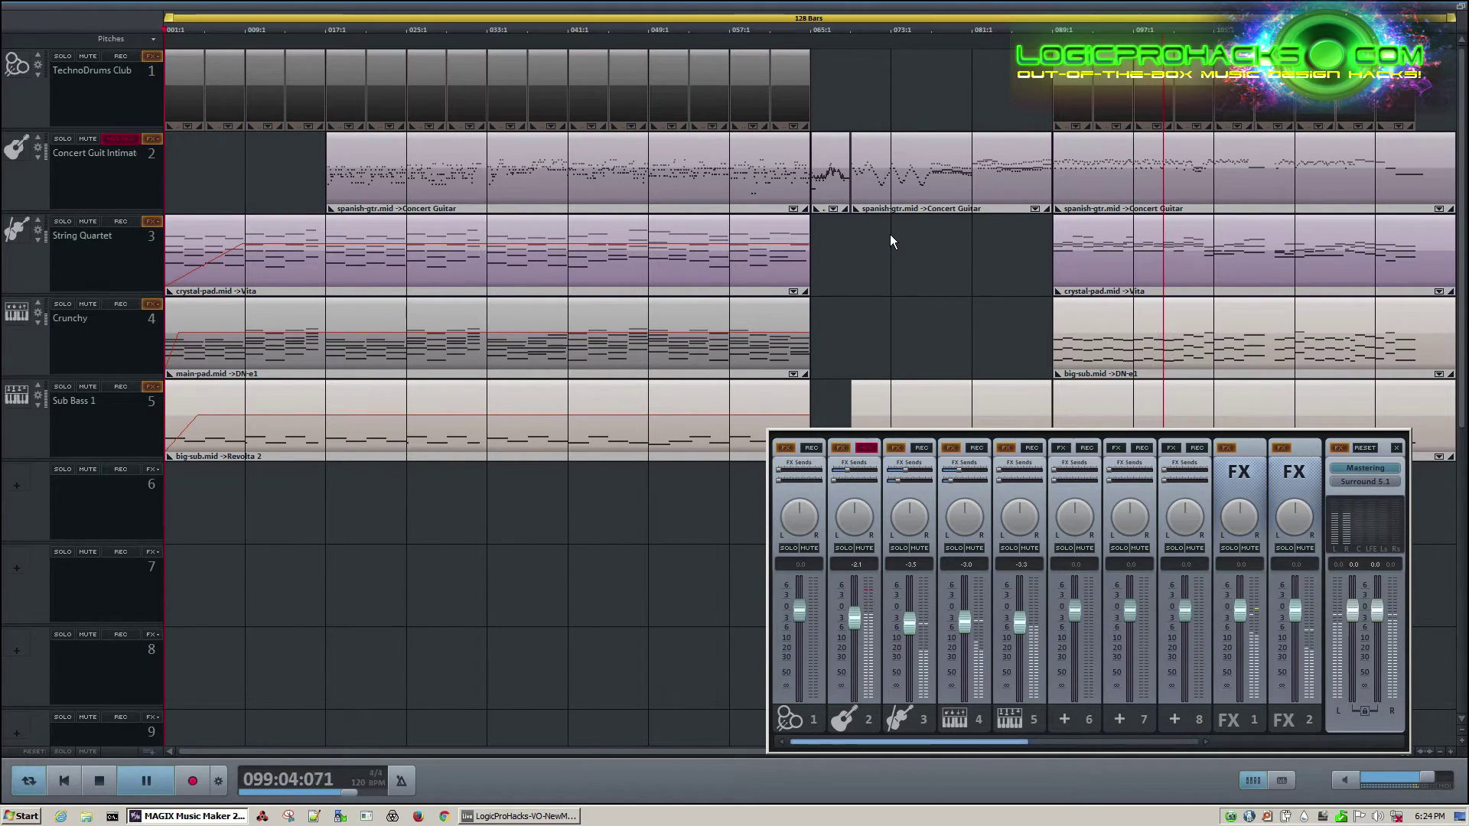
{"action": "left_click_drag", "start_coordinate": [1118, 432], "coordinate": [537, 407]}
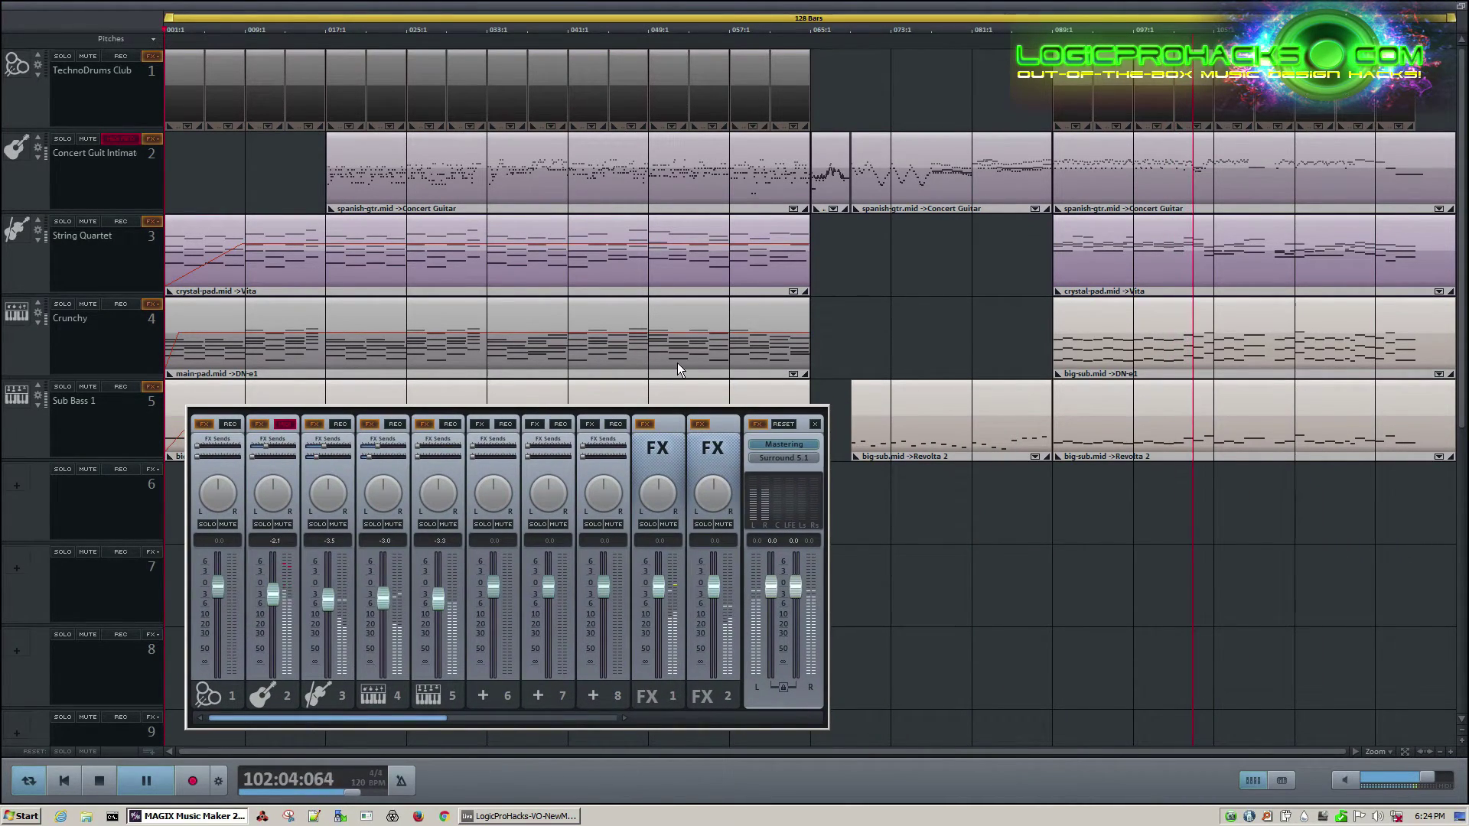